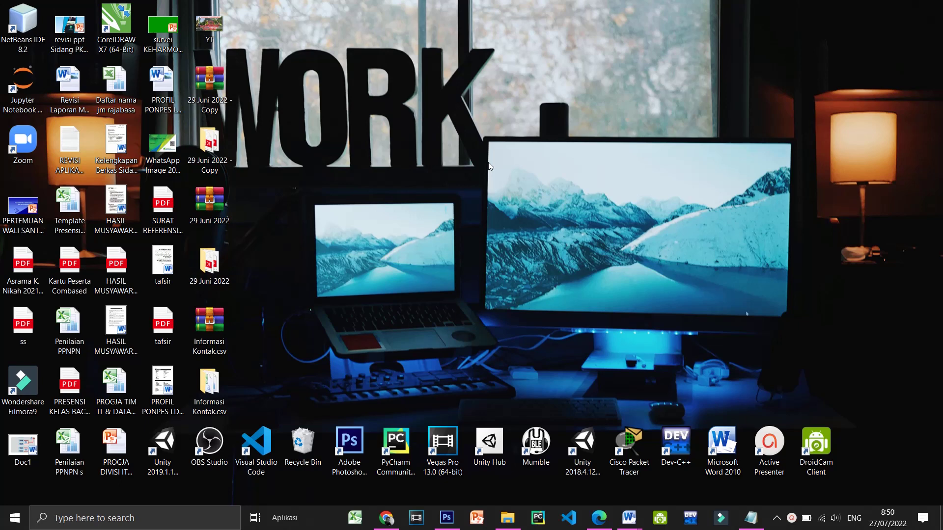
right_click(513, 108)
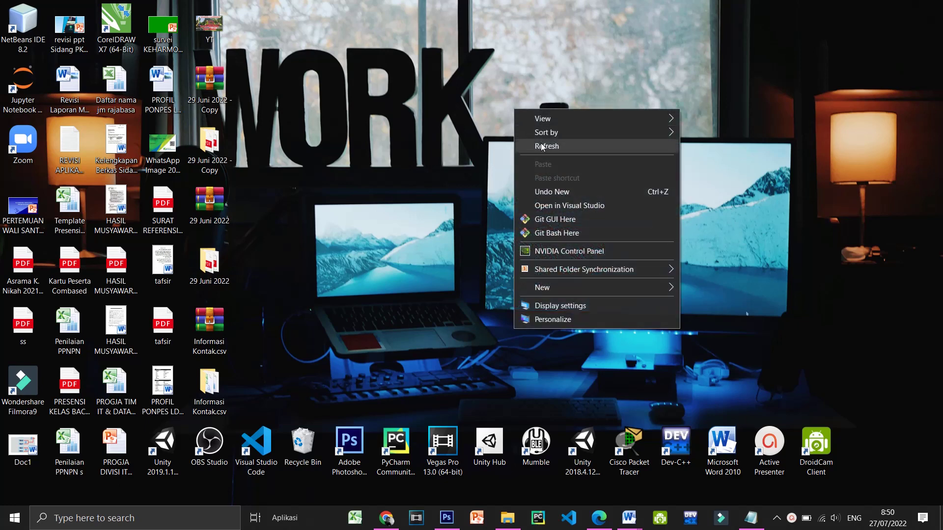
click(537, 143)
right_click(476, 206)
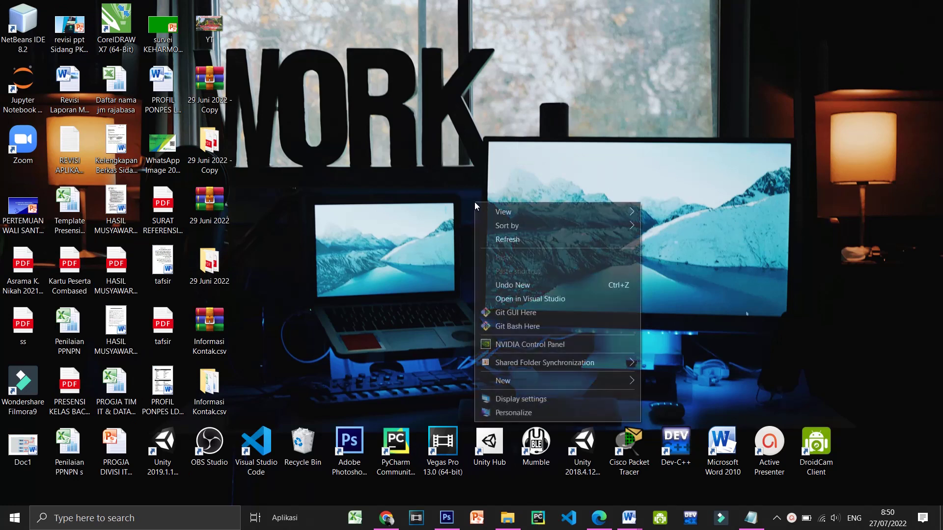
click(509, 241)
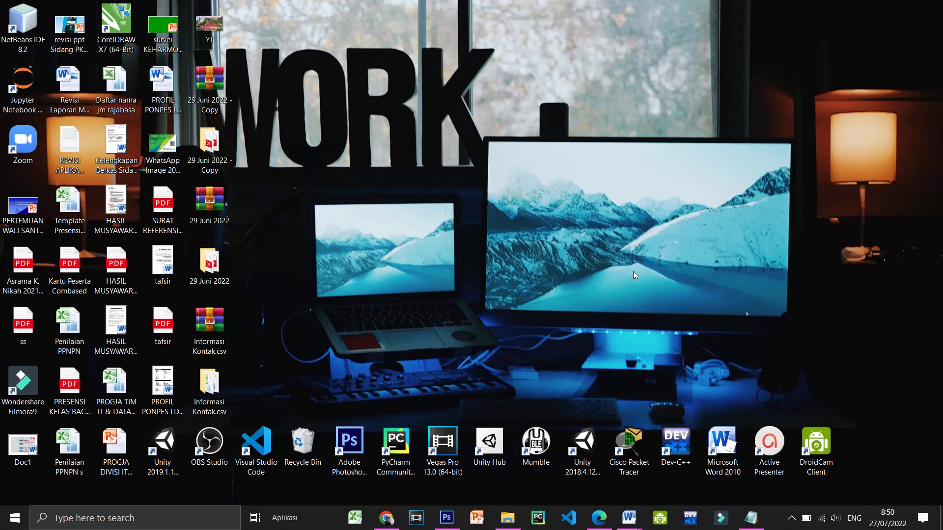
right_click(700, 101)
click(709, 142)
right_click(715, 216)
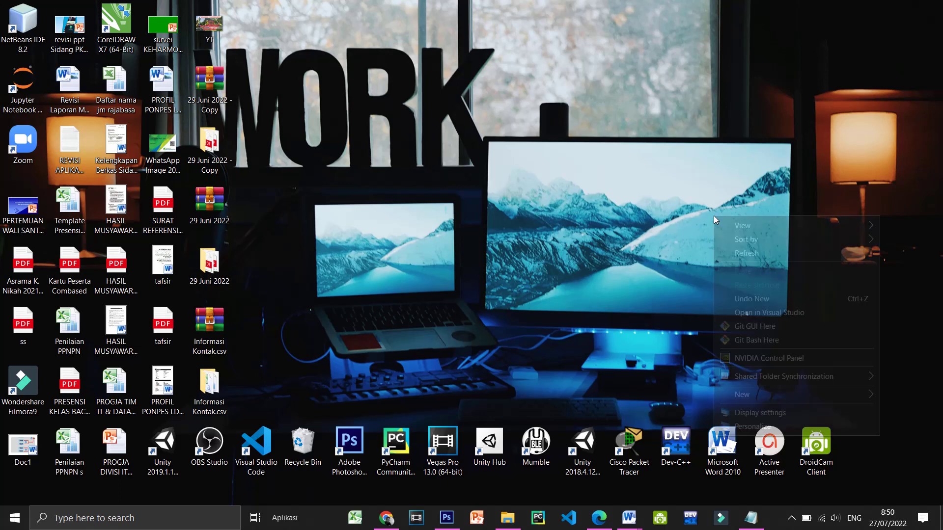
click(738, 253)
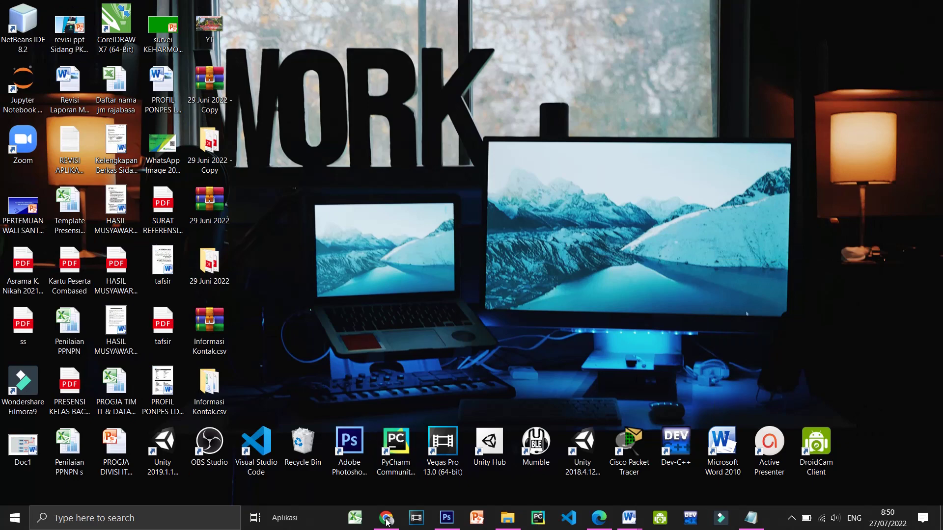
click(386, 518)
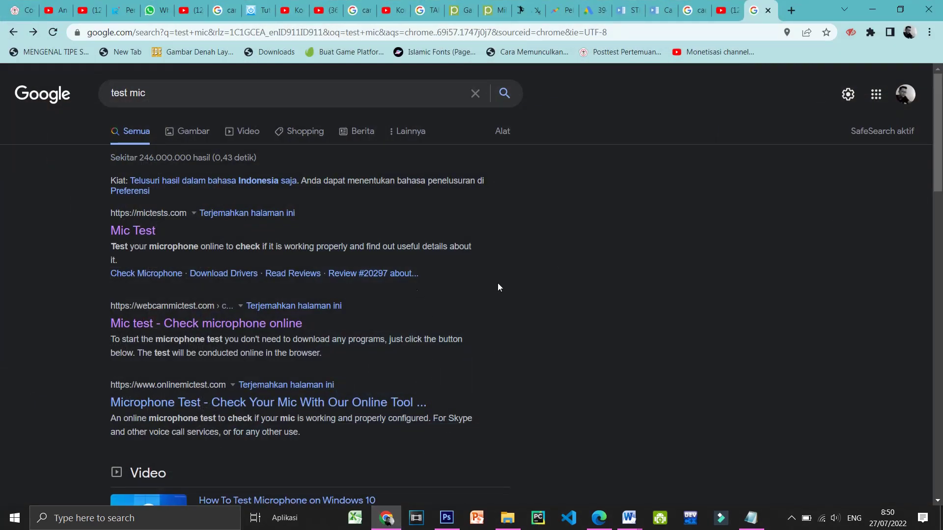
scroll(543, 293, down, 2)
scroll(544, 293, up, 2)
click(873, 9)
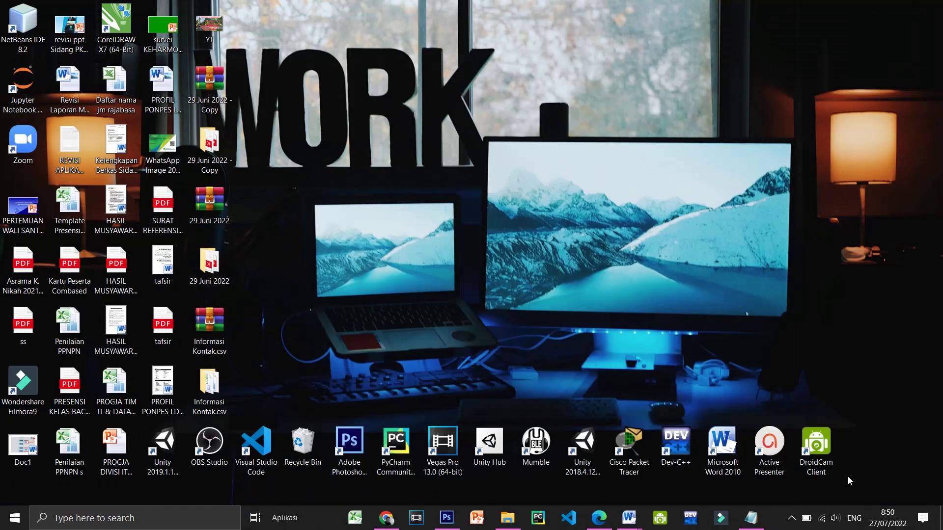
Search Windows for "sound", open the Sound settings and maximize the window.
click(835, 519)
right_click(835, 519)
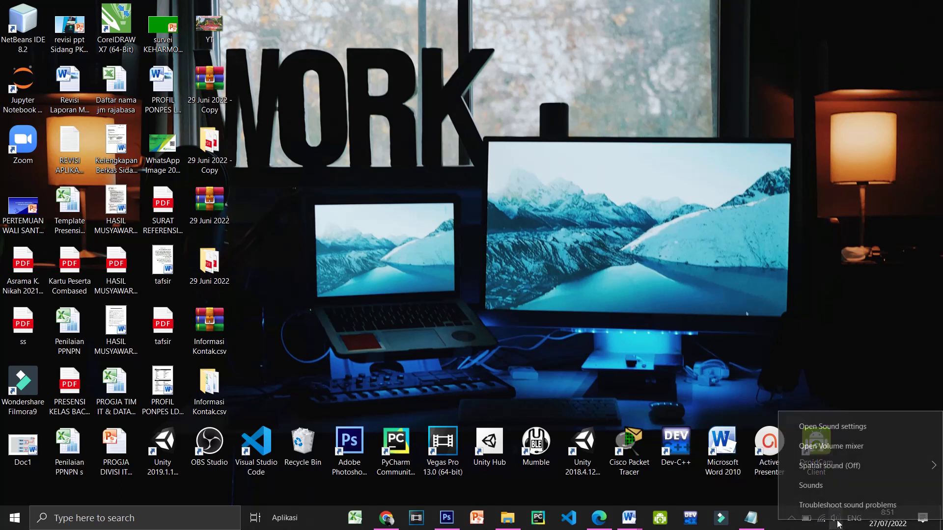
click(138, 521)
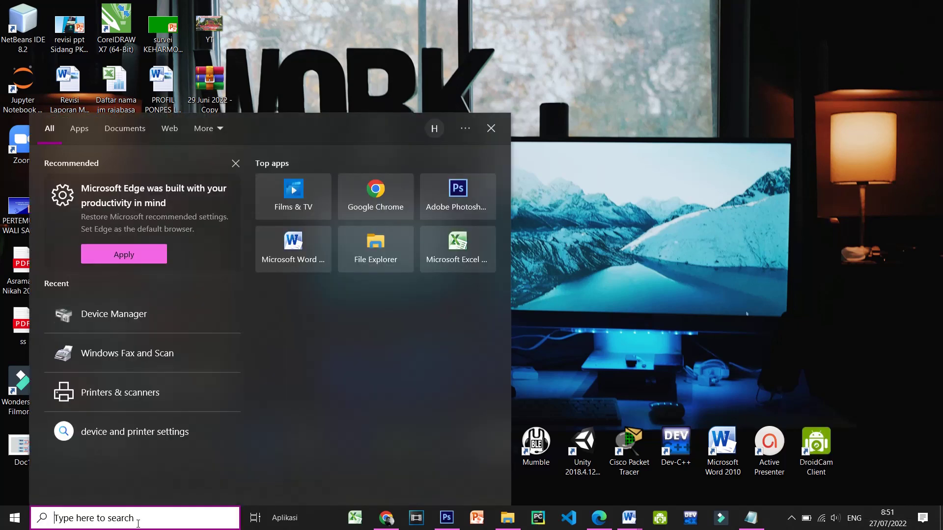
text(sound)
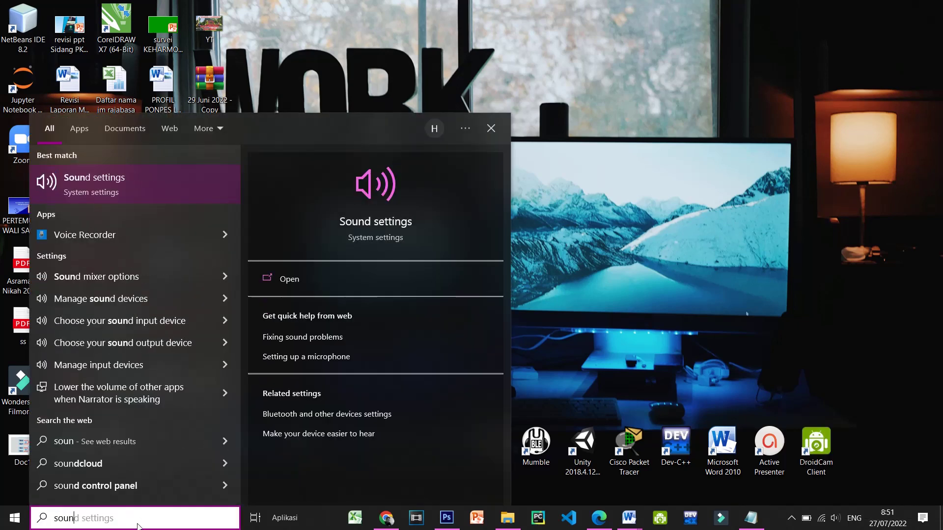
click(109, 191)
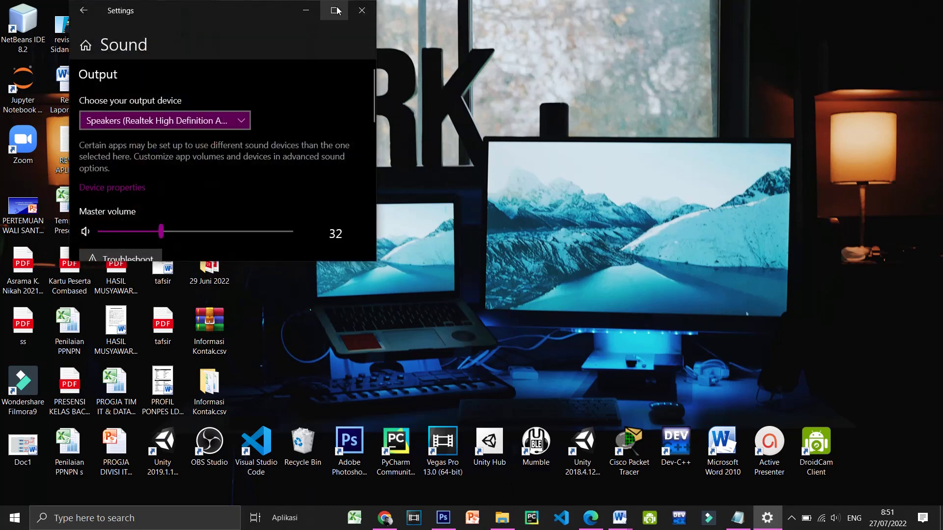
click(334, 11)
Set the sound input device to Microphone (Realtek High Definition Audio).
scroll(324, 324, down, 3)
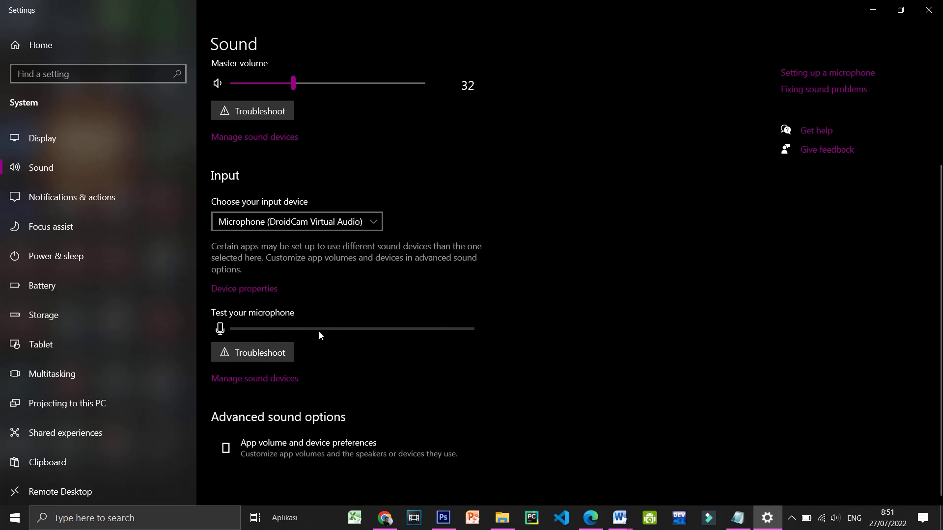
scroll(597, 392, up, 3)
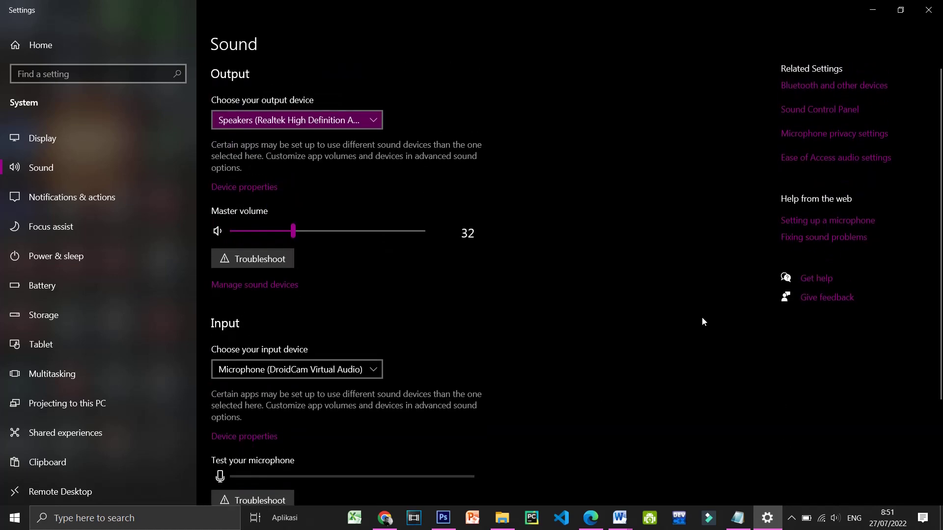
scroll(515, 344, down, 3)
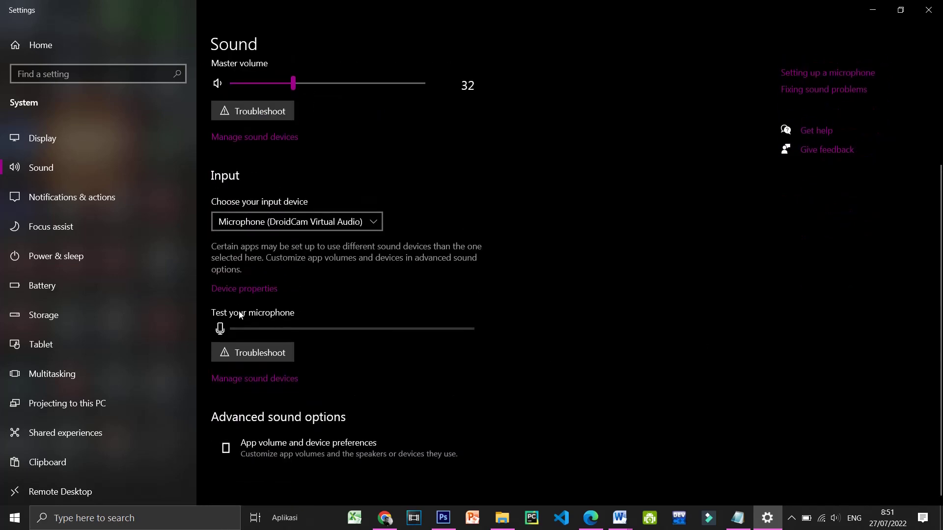
scroll(348, 333, up, 1)
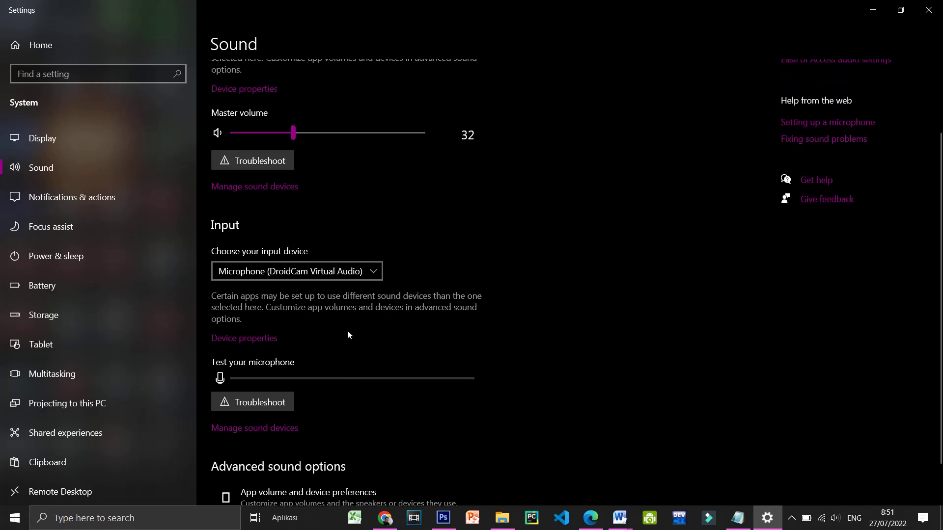
scroll(347, 330, up, 1)
scroll(346, 331, down, 2)
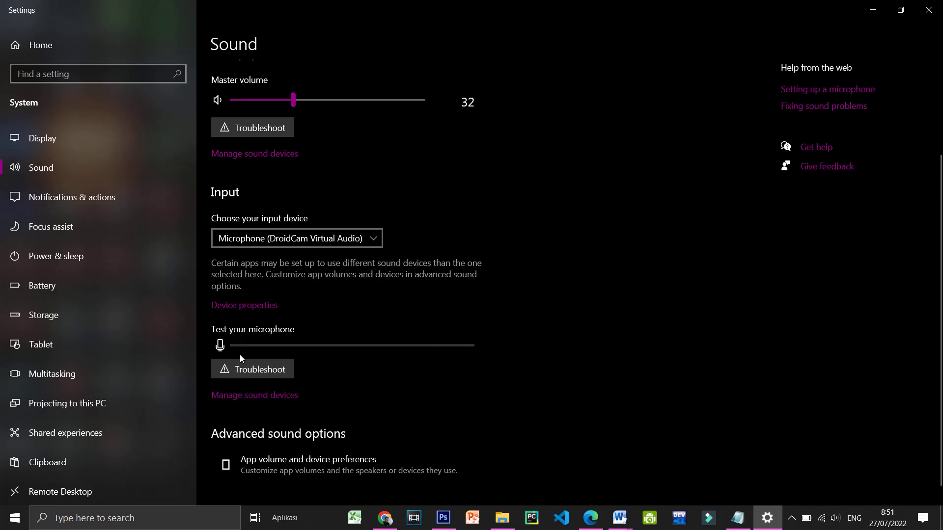
click(374, 238)
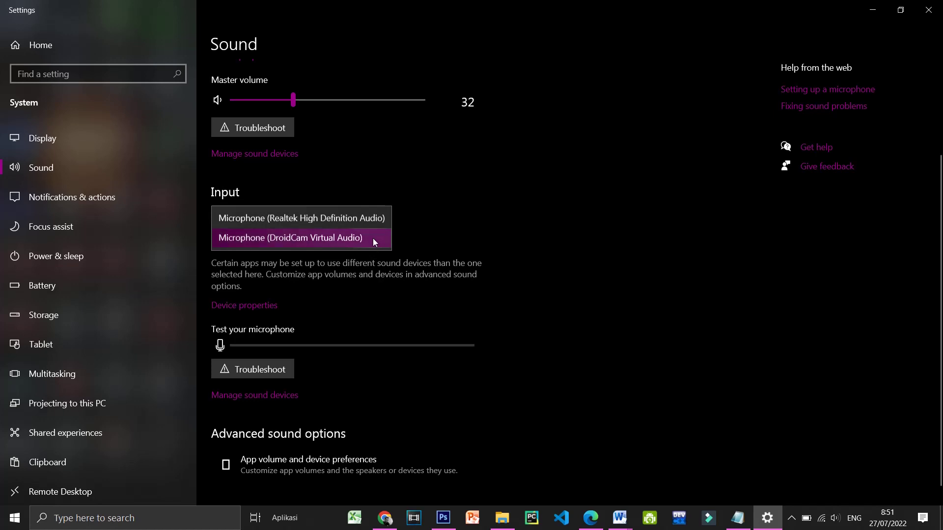
click(234, 219)
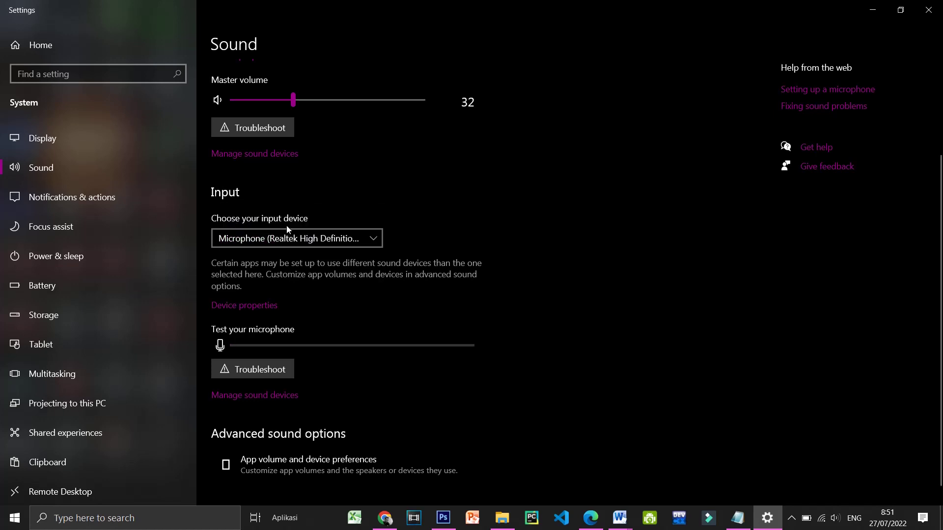
Check the available input devices and choose Microphone (Realtek High Definition Audio) again.
click(308, 242)
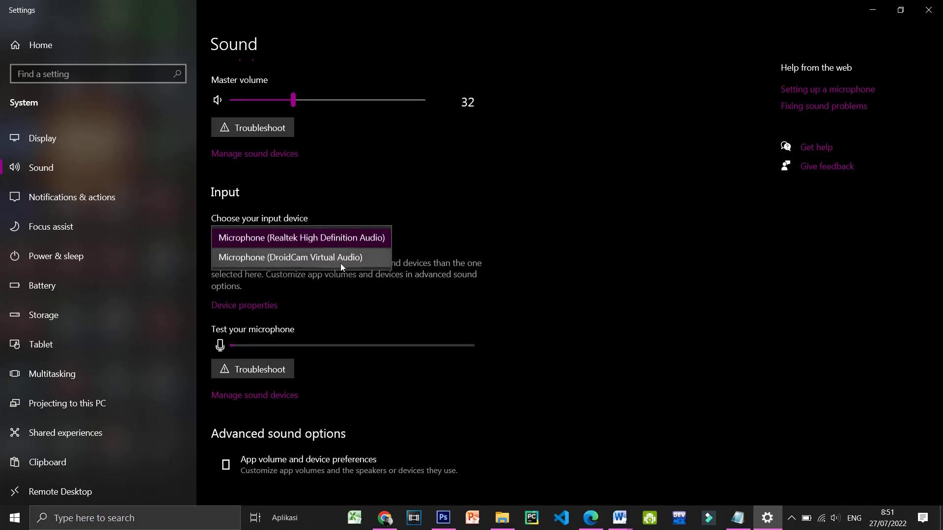
click(562, 334)
click(300, 239)
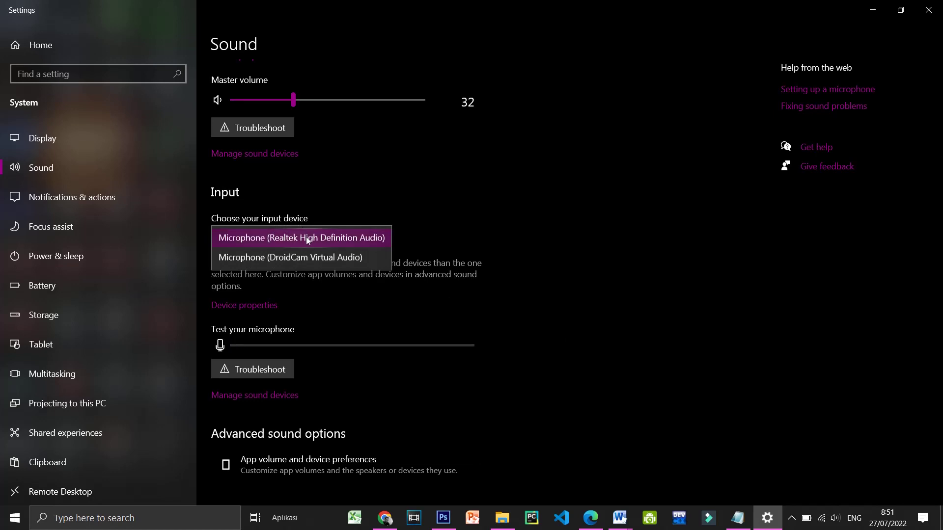
click(307, 238)
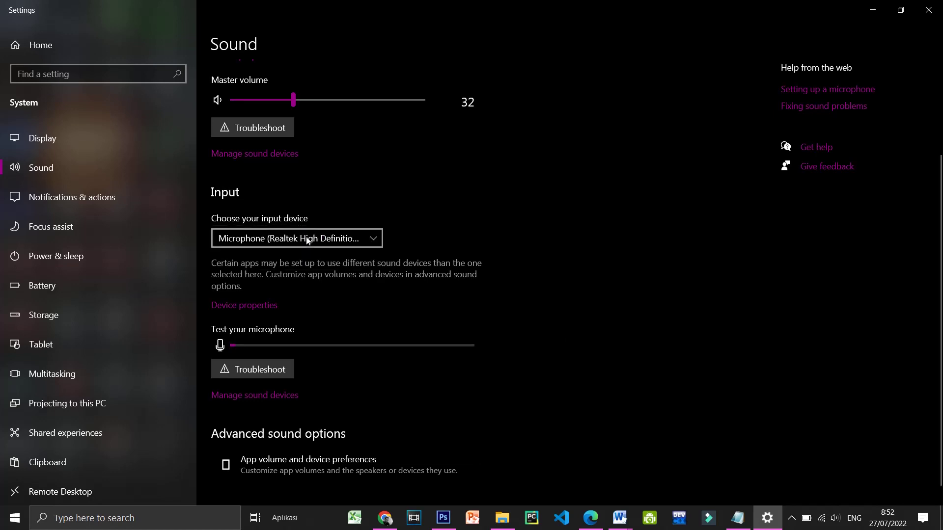
click(306, 238)
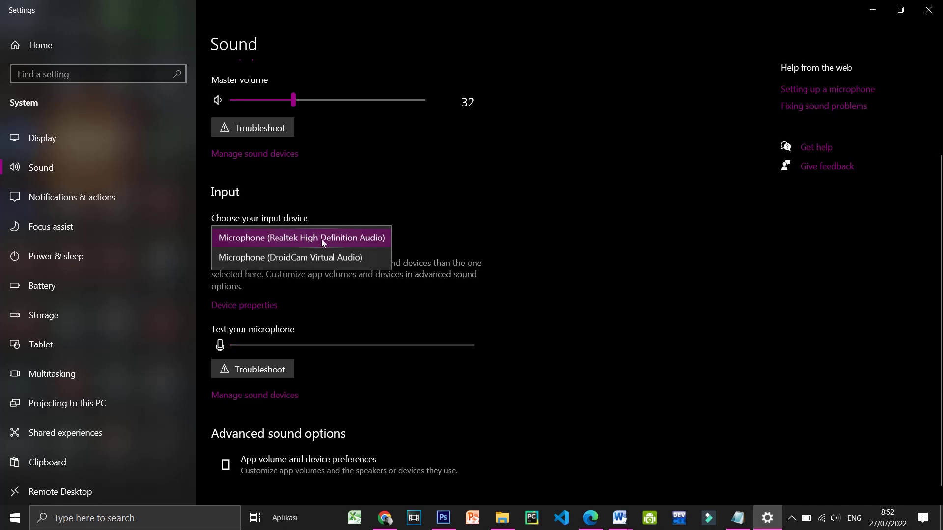
click(322, 240)
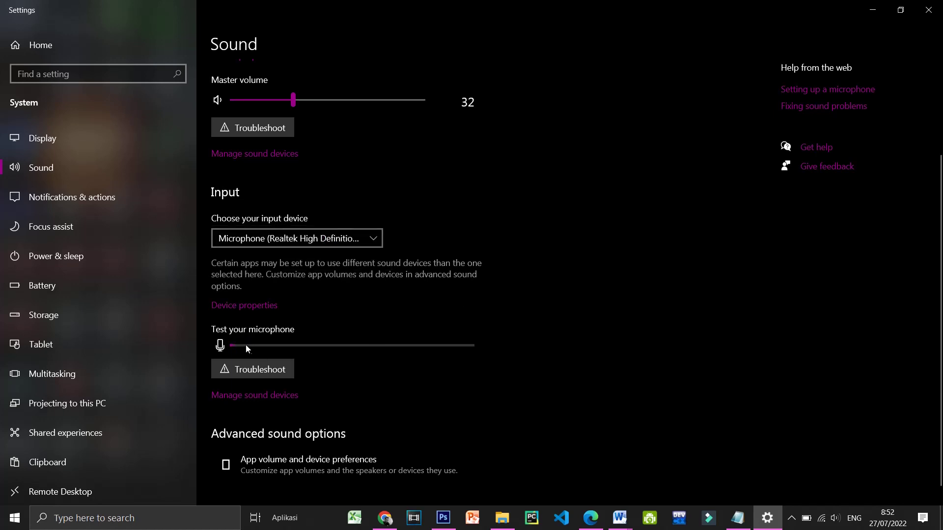
Open the sound device management page for the inputs and disable the DroidCam Virtual Audio microphone.
click(243, 396)
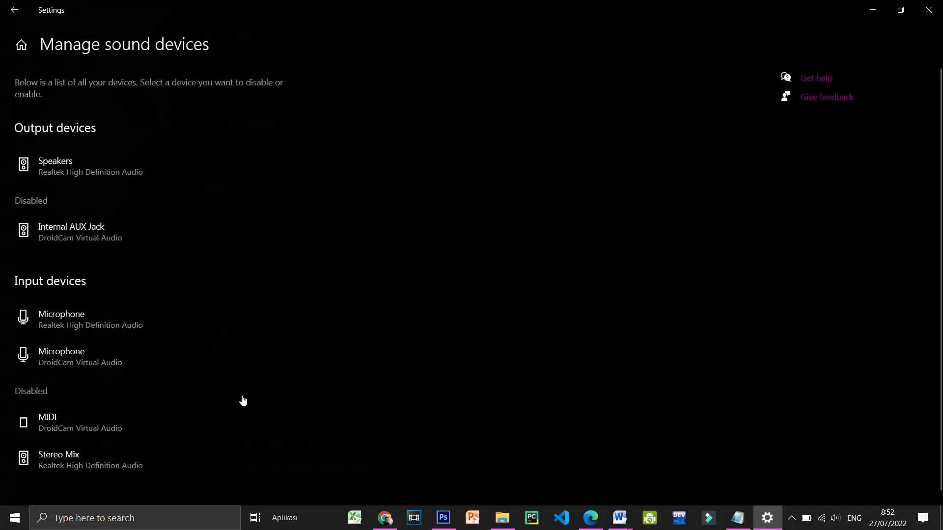
scroll(243, 401, down, 1)
scroll(243, 402, up, 1)
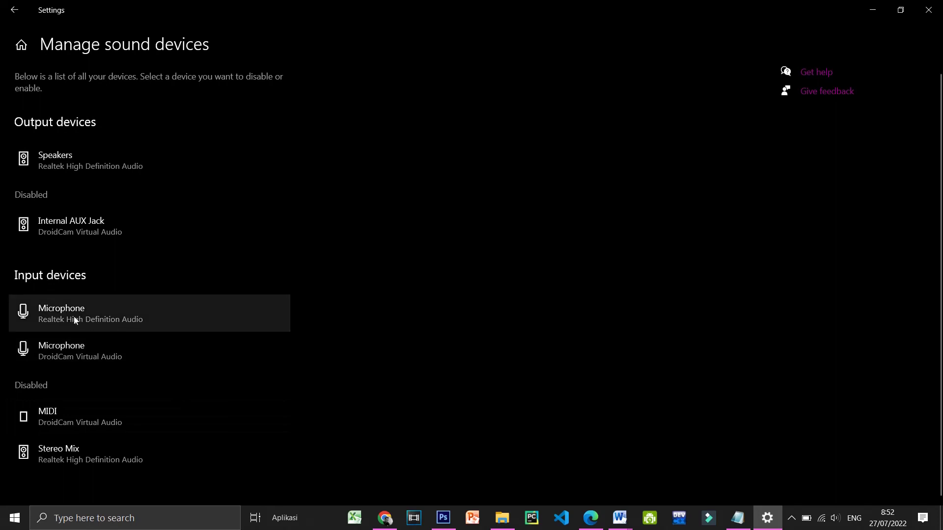
click(103, 319)
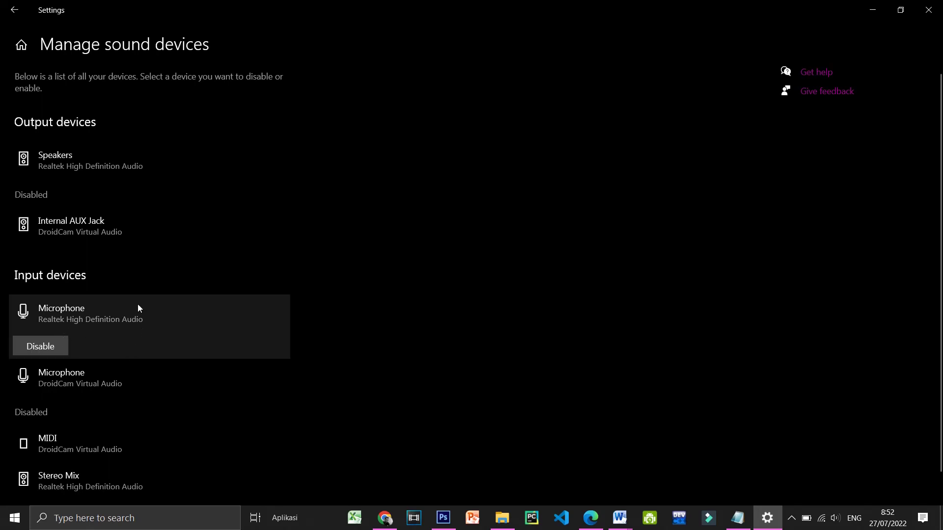
click(90, 378)
click(76, 383)
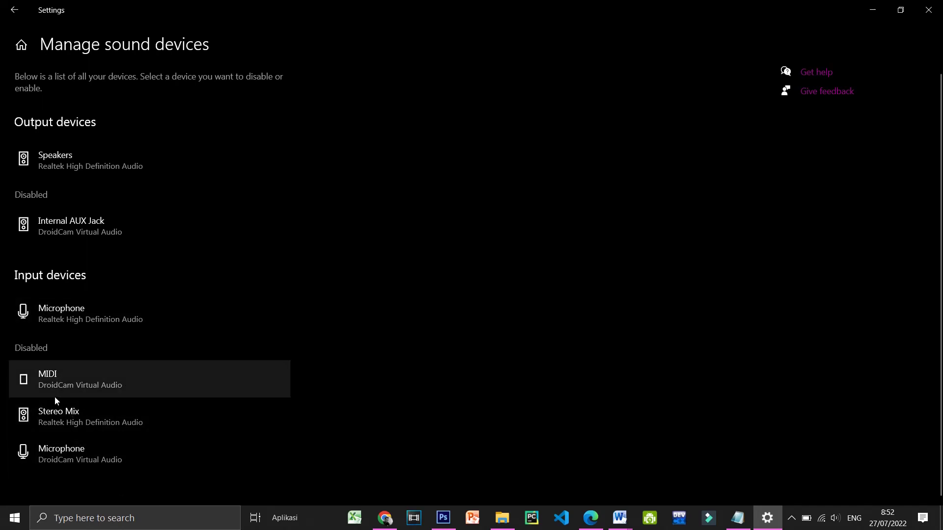
Enable the disabled DroidCam Virtual Audio microphone again and return to the Sound settings.
click(85, 461)
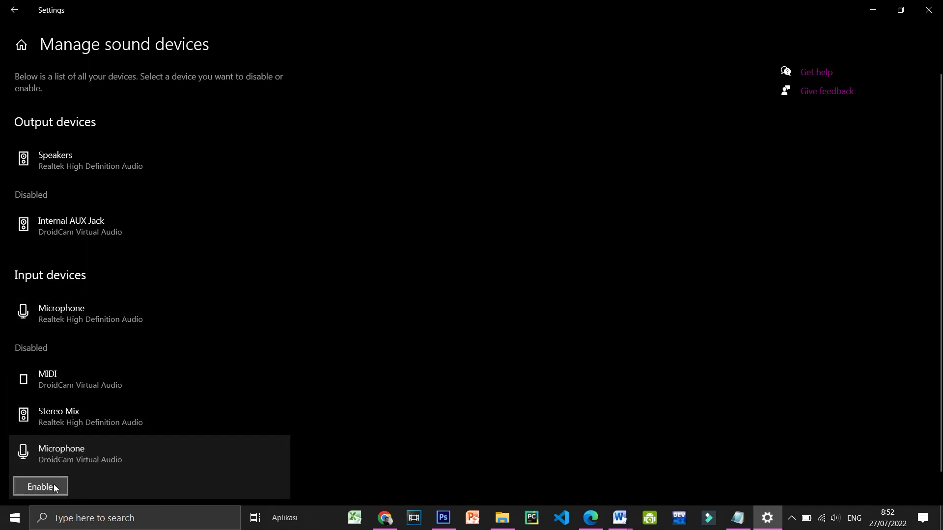
click(46, 488)
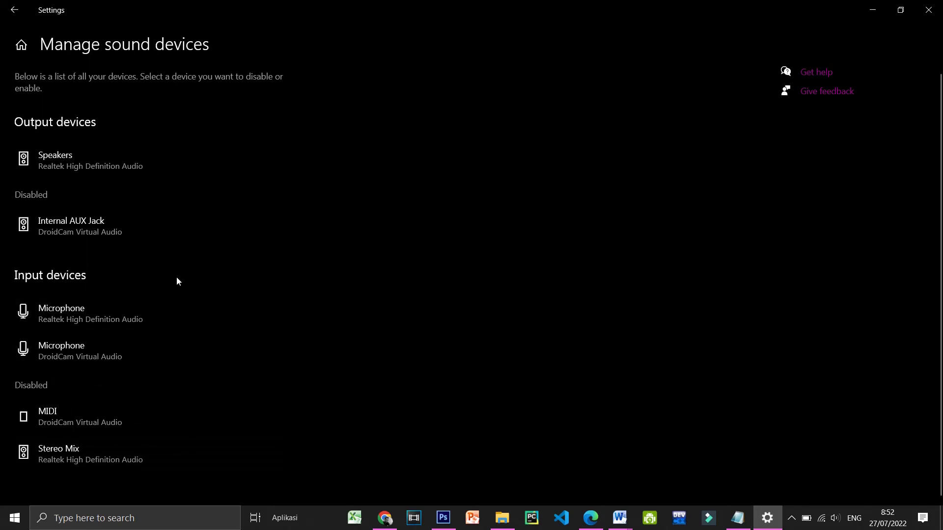
click(13, 15)
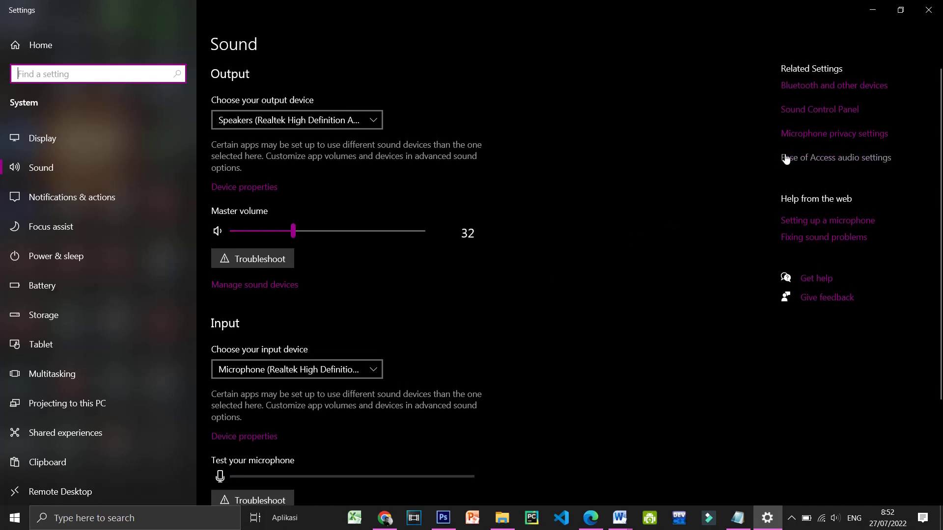
Open the microphone privacy settings and examine microphone access for the device and for the individual Microsoft Store apps.
click(831, 140)
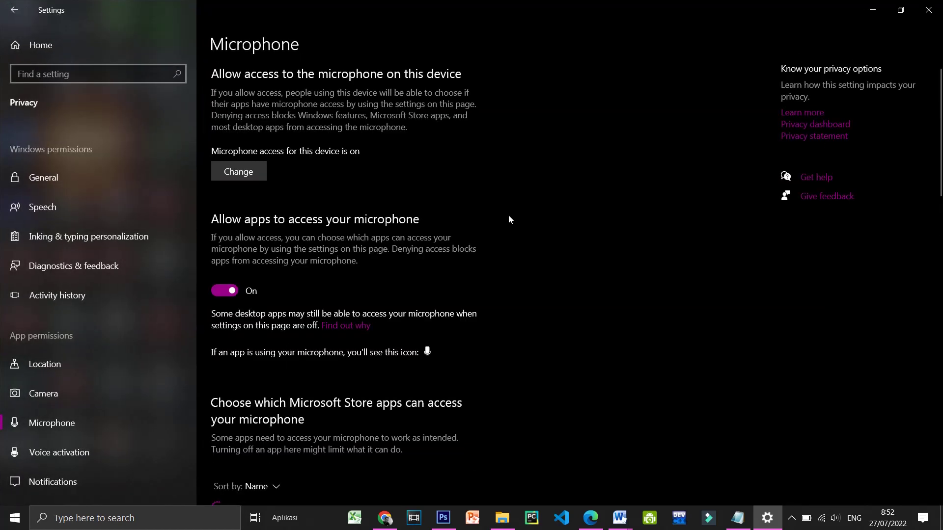
scroll(509, 219, down, 1)
scroll(508, 219, up, 1)
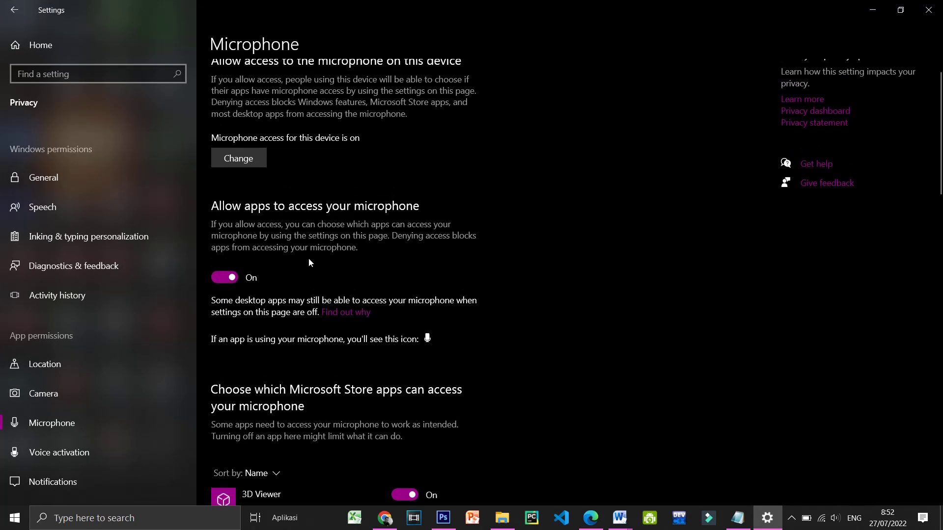
click(222, 279)
scroll(348, 258, down, 2)
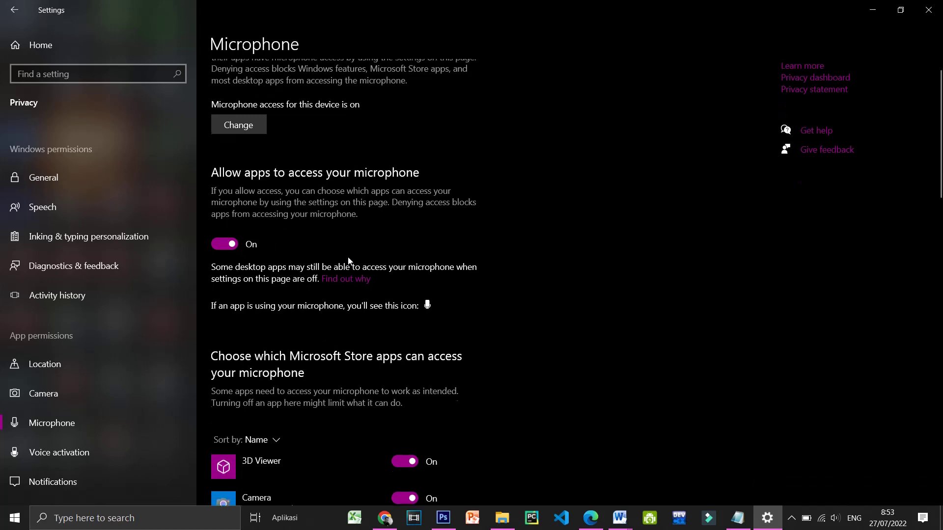
scroll(348, 258, up, 1)
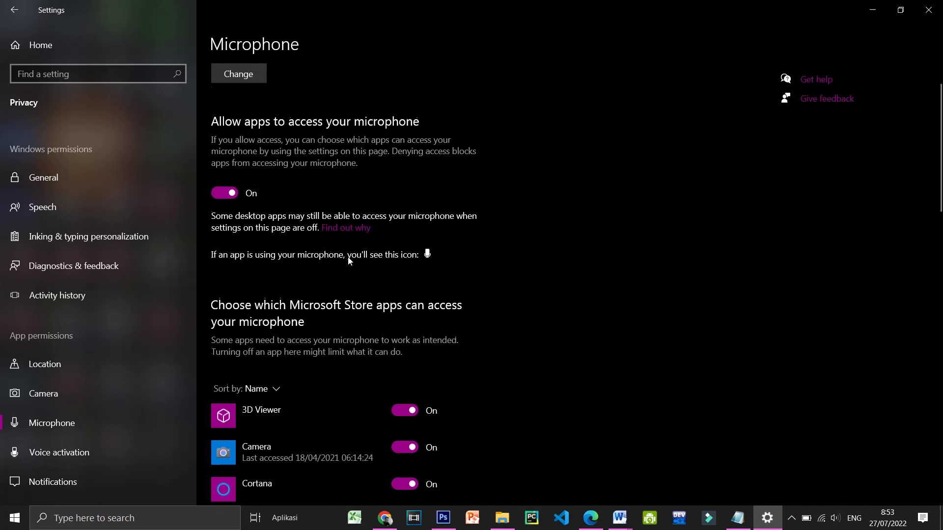
scroll(409, 196, down, 5)
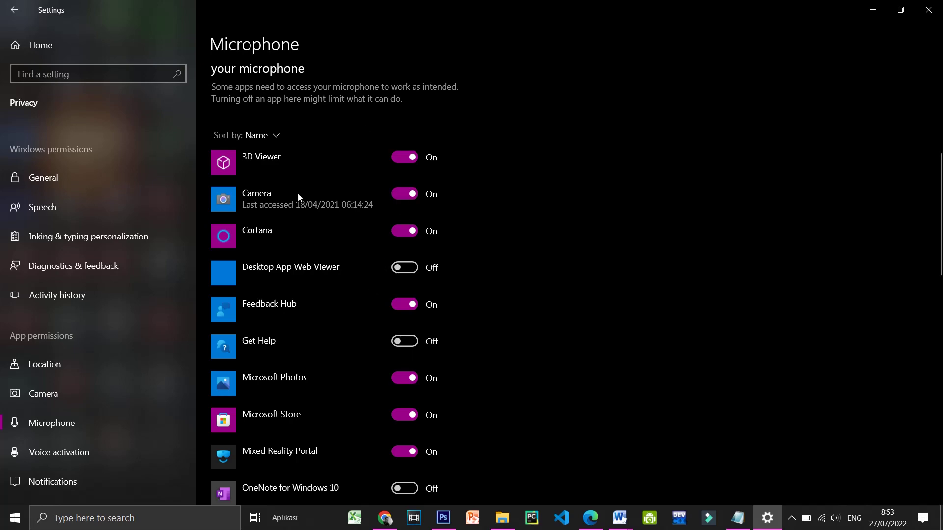
Examine microphone access for the remaining Microsoft Store apps and for desktop apps, and return to the Sound settings.
scroll(373, 273, down, 6)
scroll(371, 277, up, 2)
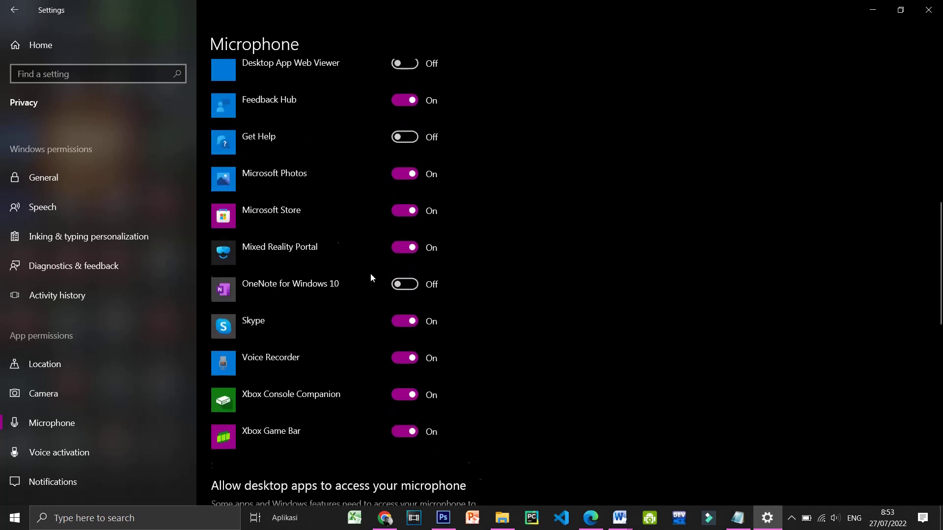
scroll(371, 277, down, 3)
scroll(371, 277, up, 1)
scroll(371, 278, down, 5)
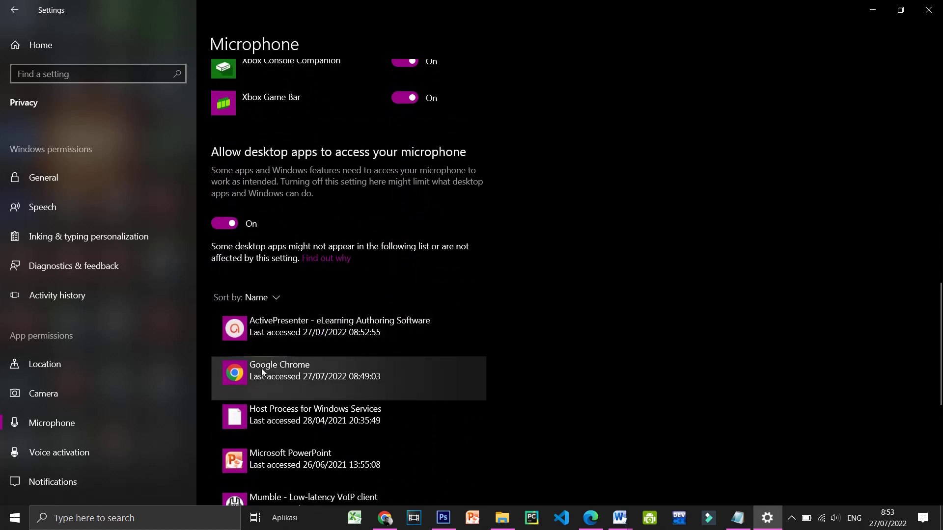
scroll(261, 369, down, 1)
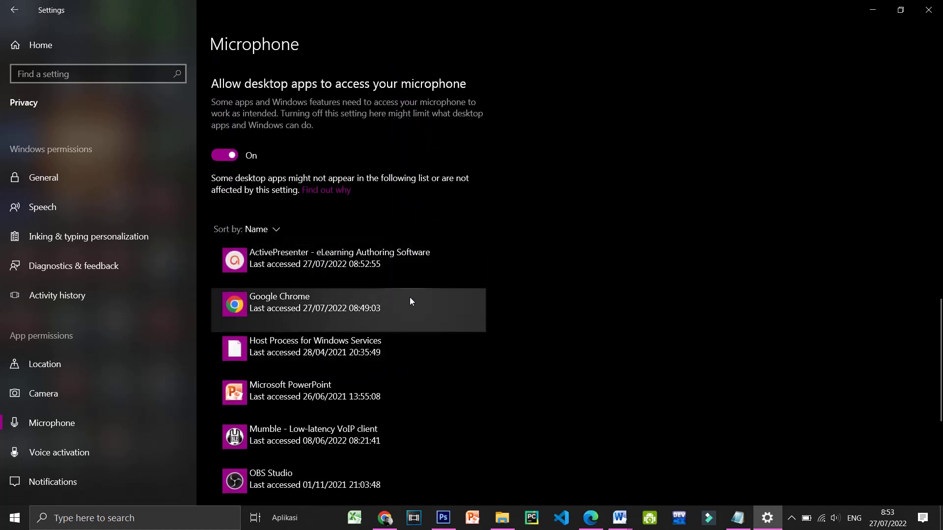
scroll(432, 370, down, 1)
scroll(431, 370, down, 5)
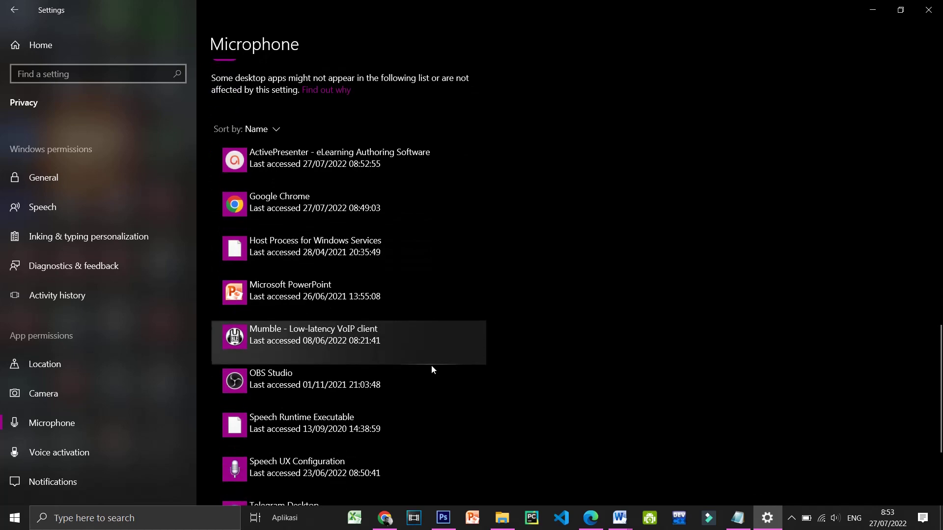
scroll(431, 365, up, 8)
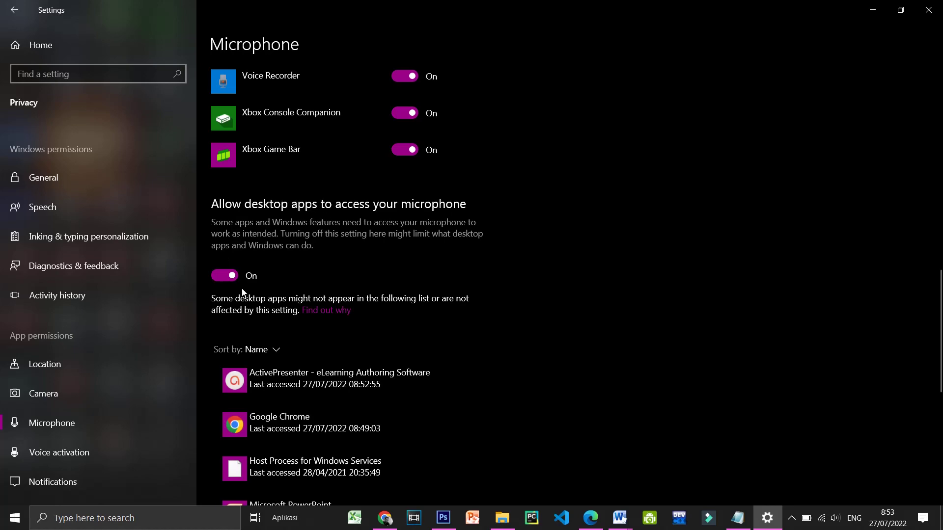
scroll(247, 282, down, 6)
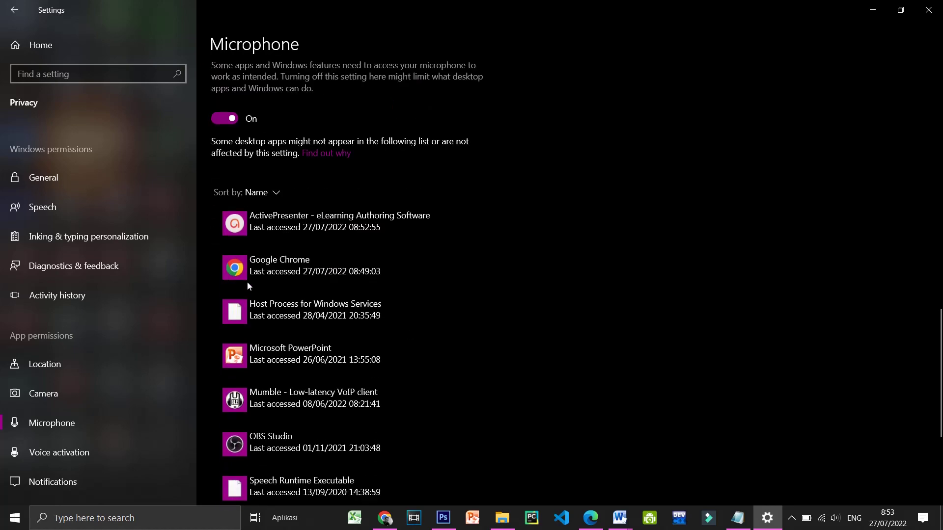
scroll(247, 282, up, 15)
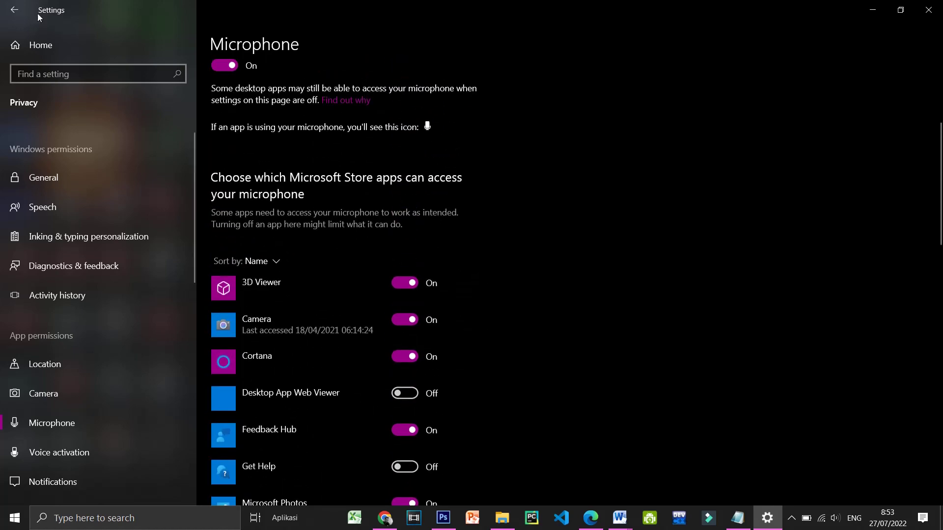
click(15, 10)
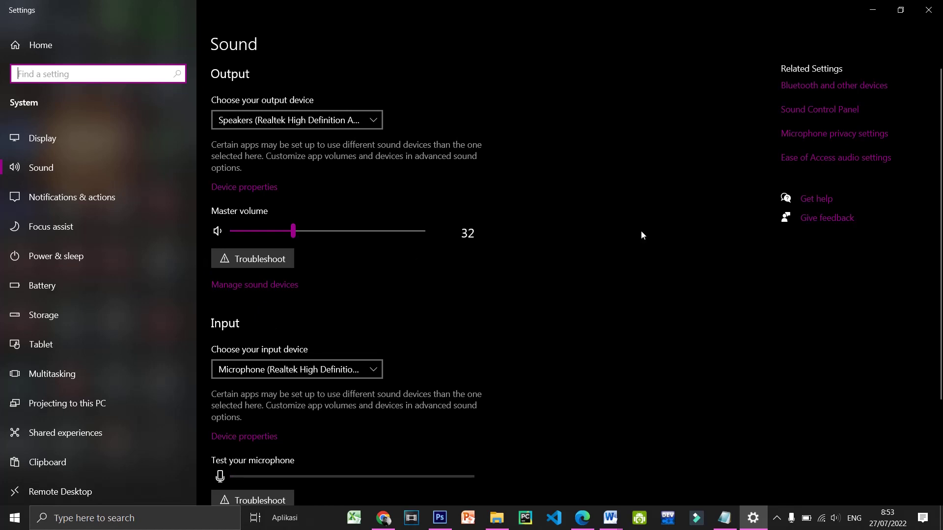
Open the Sound Control Panel and check the available playback devices.
click(842, 111)
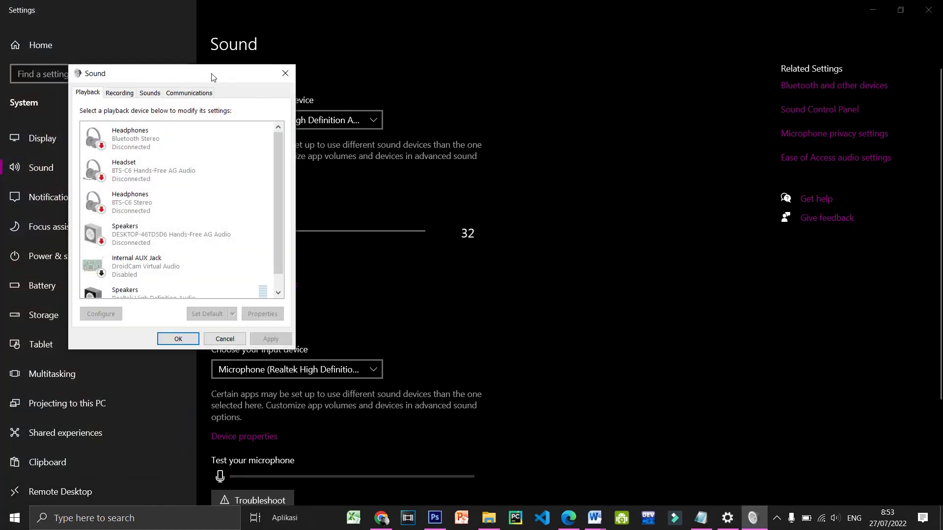
drag(212, 77, 310, 96)
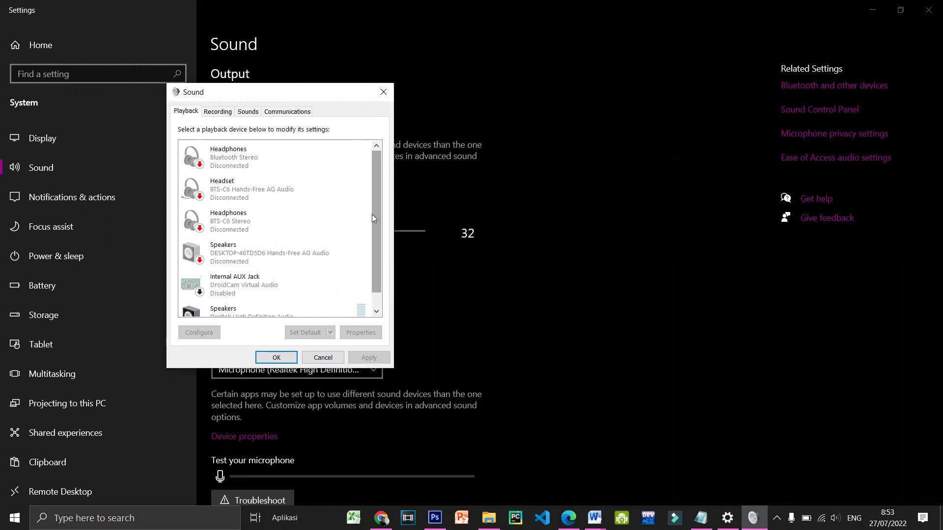
scroll(373, 218, down, 1)
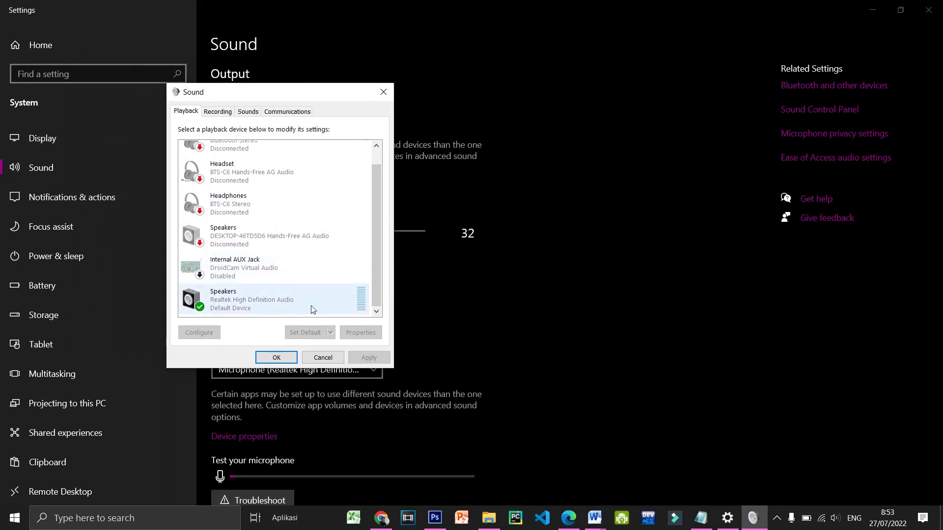
Review the recording devices, checking the DroidCam Virtual Audio microphone and the Realtek High Definition Audio microphone.
click(219, 112)
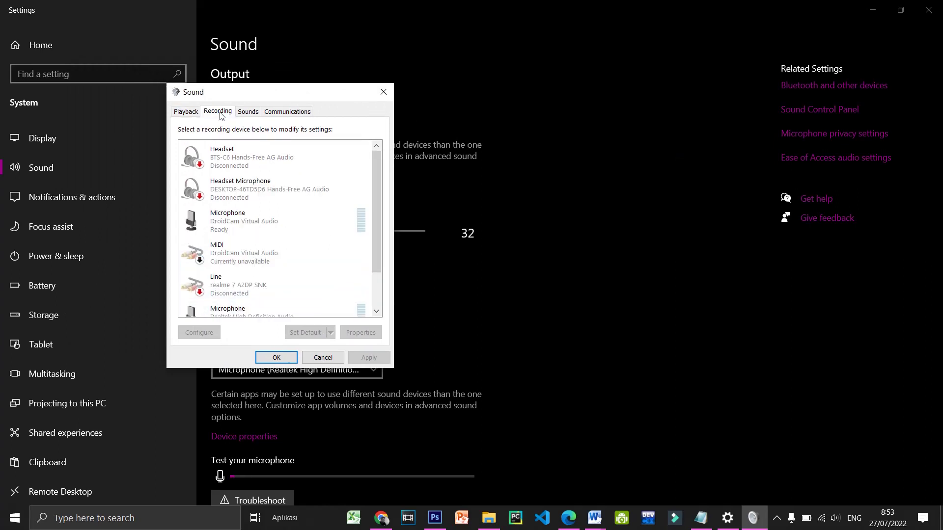
scroll(280, 231, down, 2)
scroll(288, 252, up, 2)
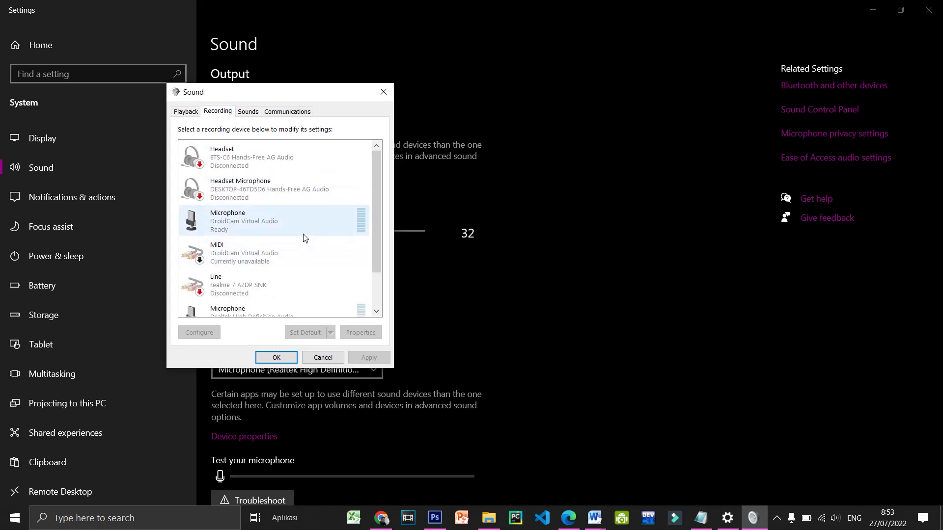
click(243, 223)
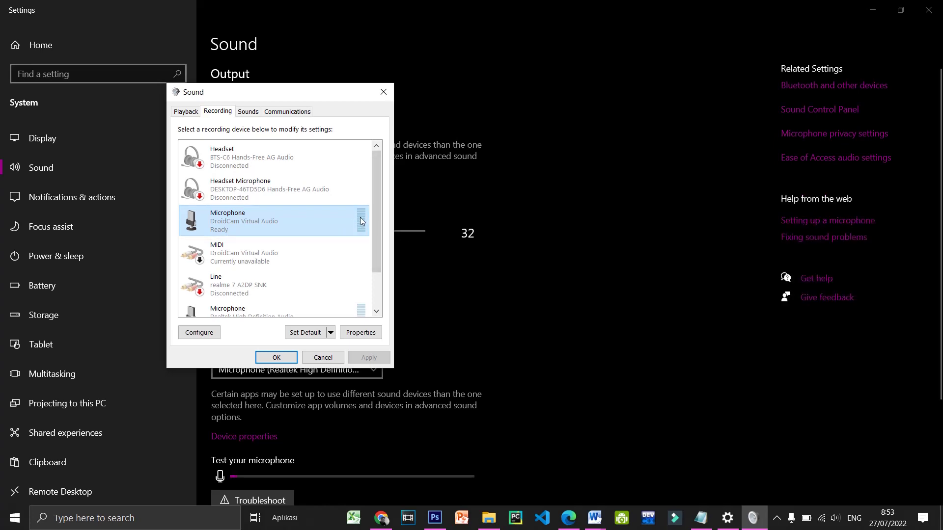
scroll(356, 241, down, 1)
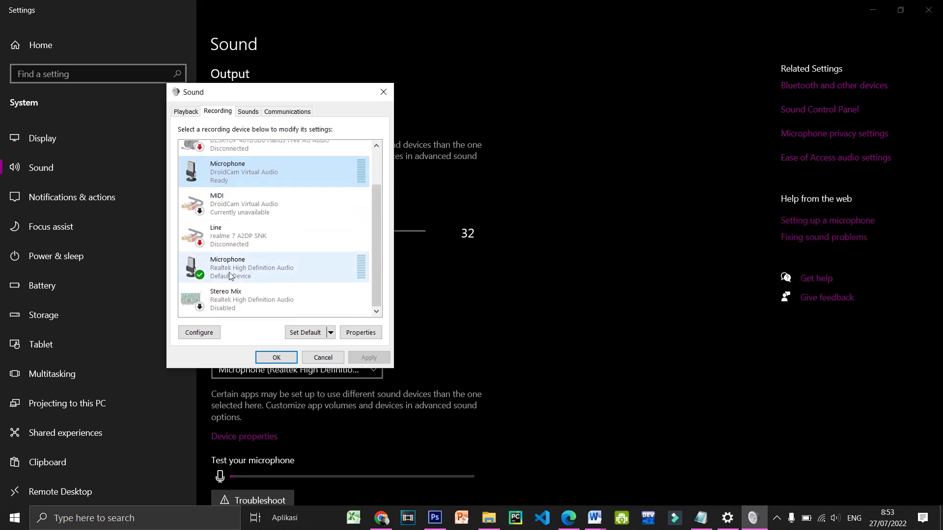
click(273, 280)
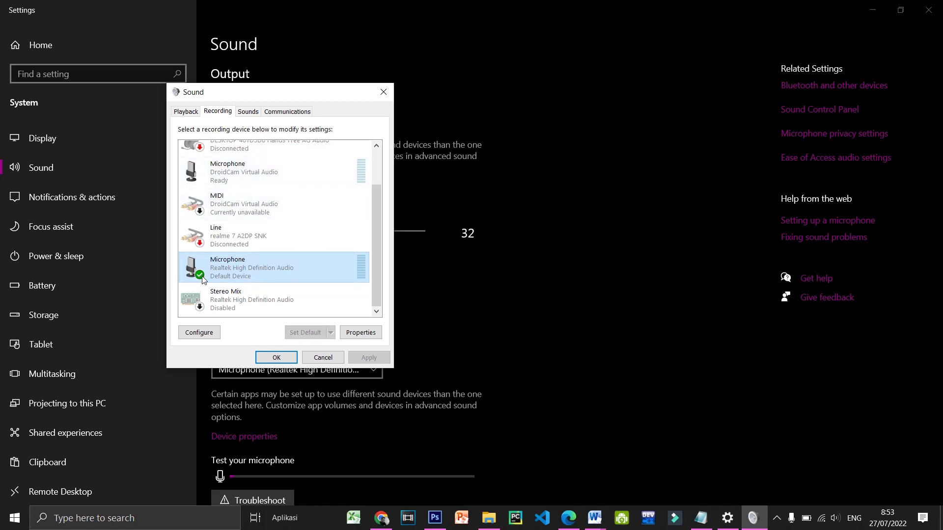
Open the properties of the Realtek High Definition Audio microphone and examine its Listen and Levels settings.
click(360, 334)
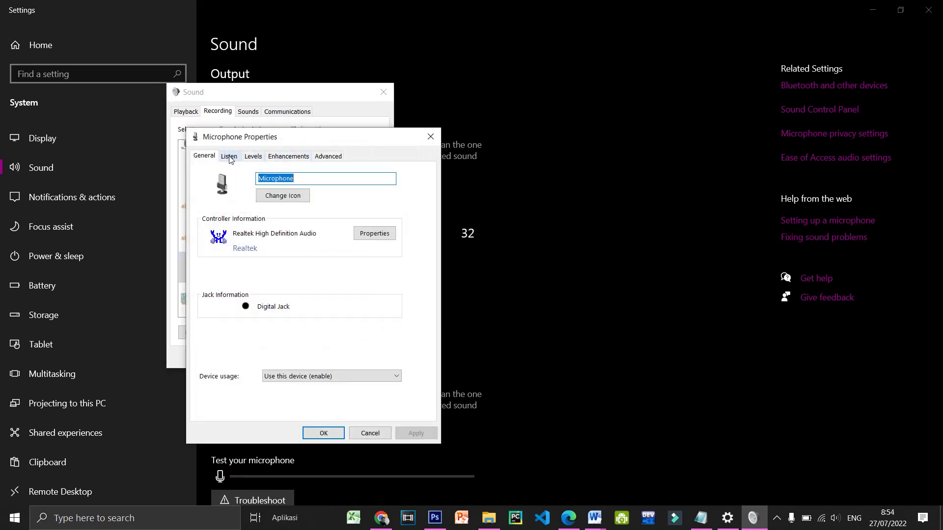
click(229, 156)
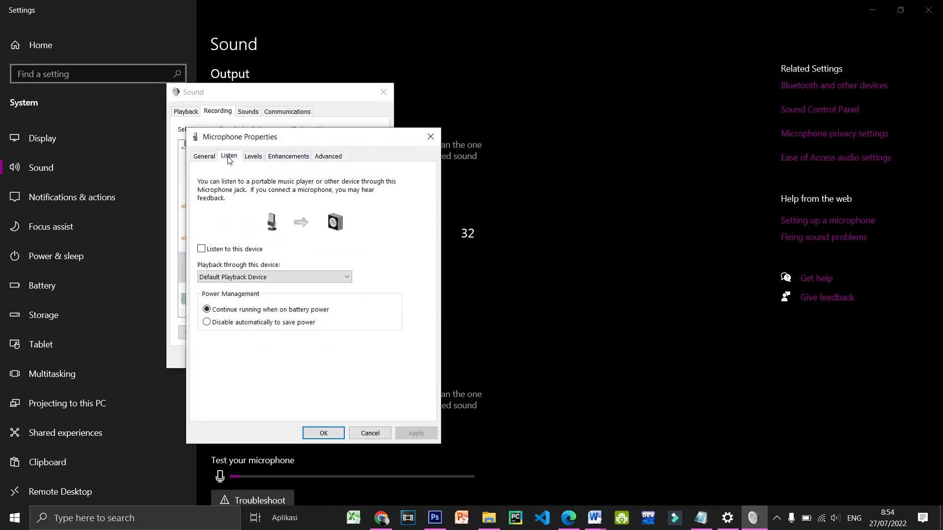
click(256, 158)
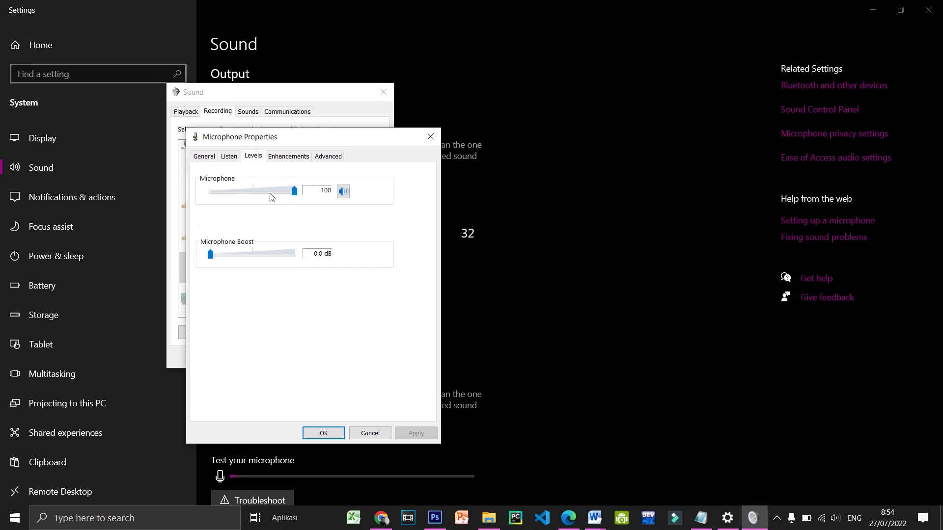
Toggle the Realtek microphone's mute on and back off, and close its properties and the Sound dialog.
click(346, 195)
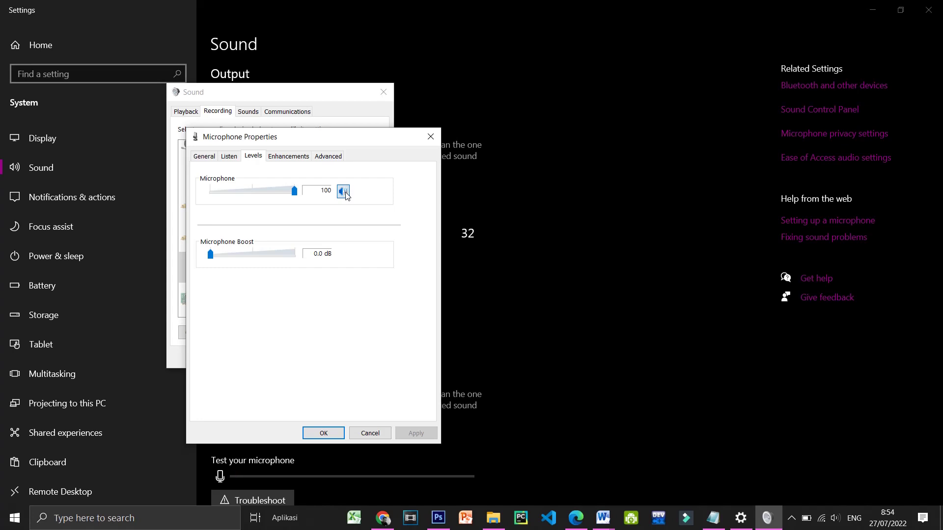
click(345, 193)
drag(376, 146, 543, 135)
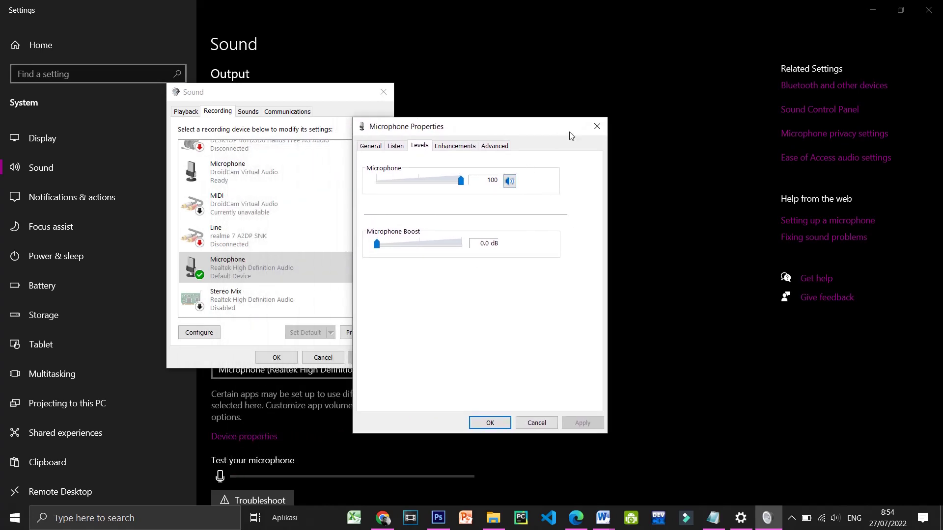
click(594, 128)
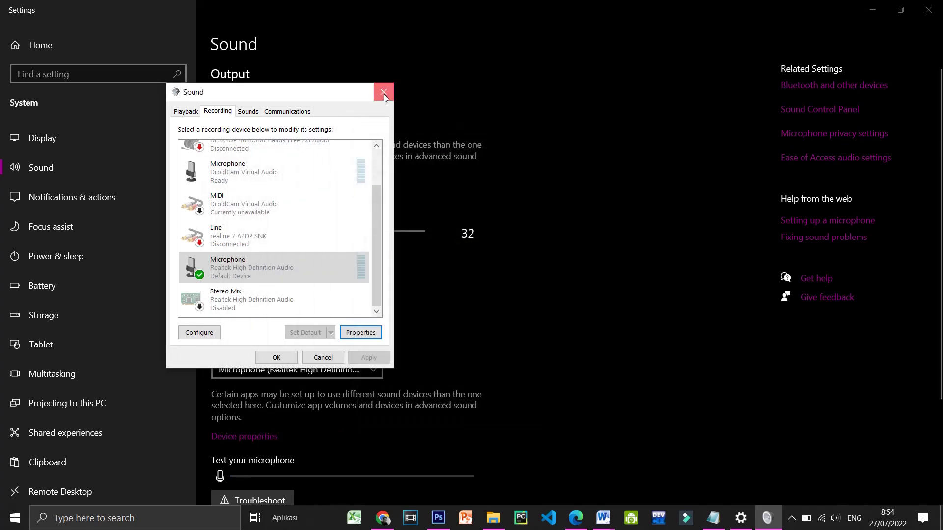
click(384, 93)
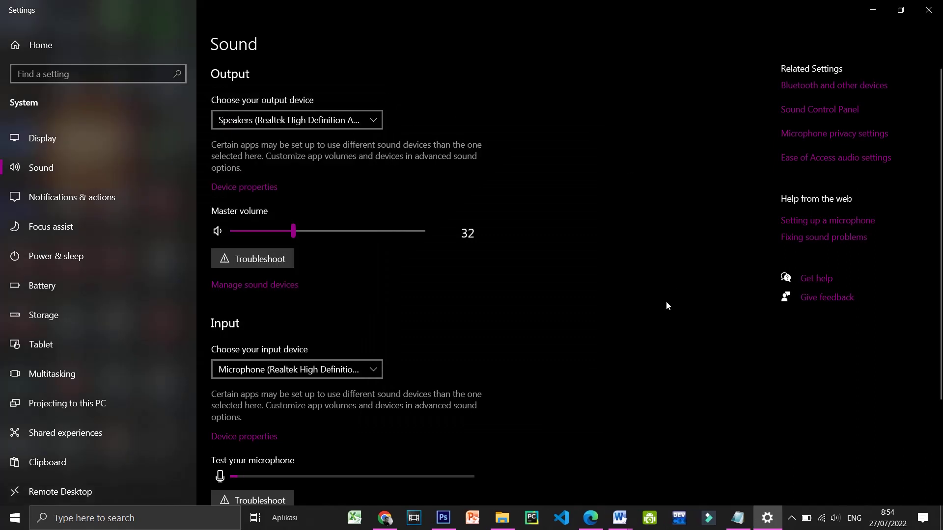
Search Windows for "dev" to open Device Manager, and expand the Audio inputs and outputs category.
scroll(666, 302, down, 3)
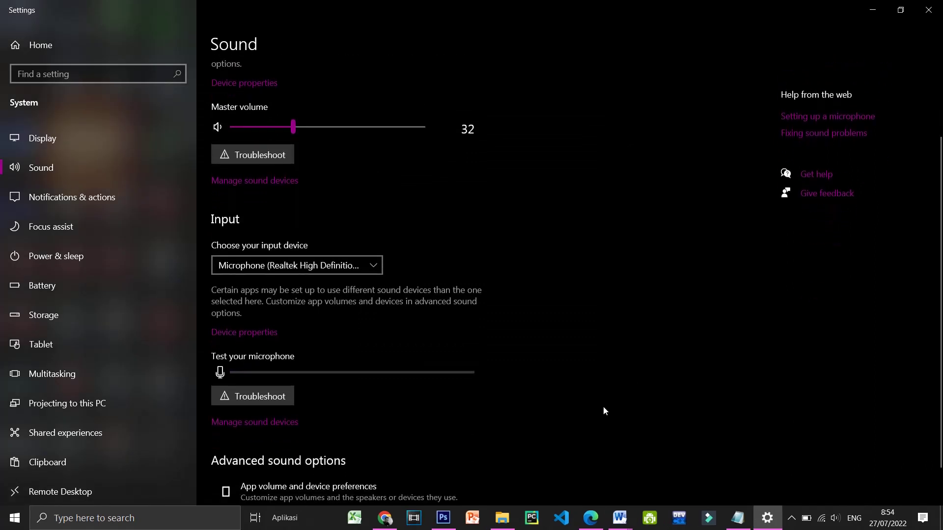
click(123, 519)
text(dev)
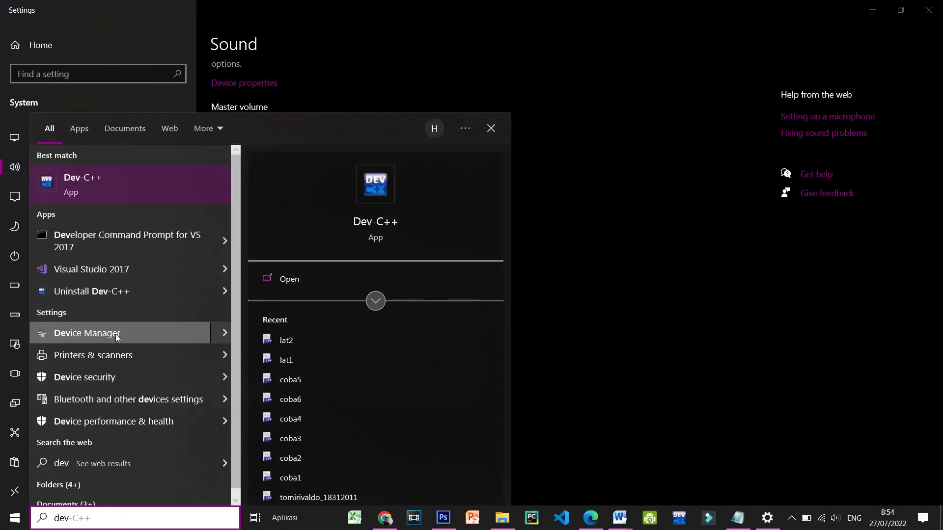
click(116, 334)
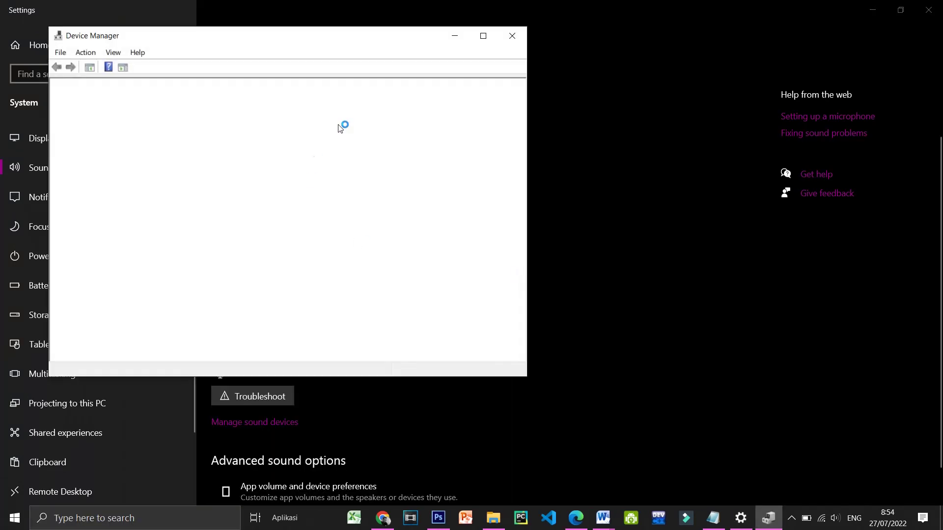
click(485, 36)
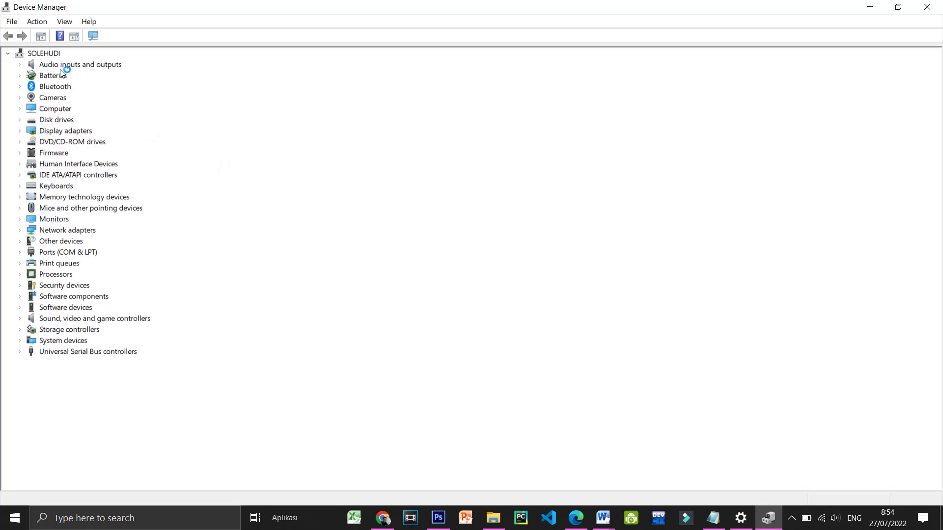
click(22, 65)
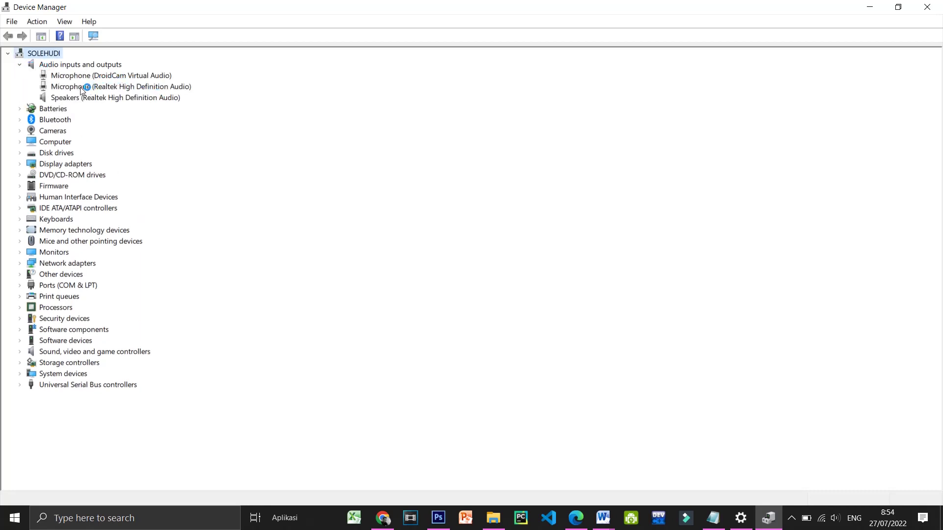
Start a manual driver update for Microphone (Realtek High Definition Audio), choose Audio Endpoint from the drivers available on the computer, and cancel the update.
click(80, 87)
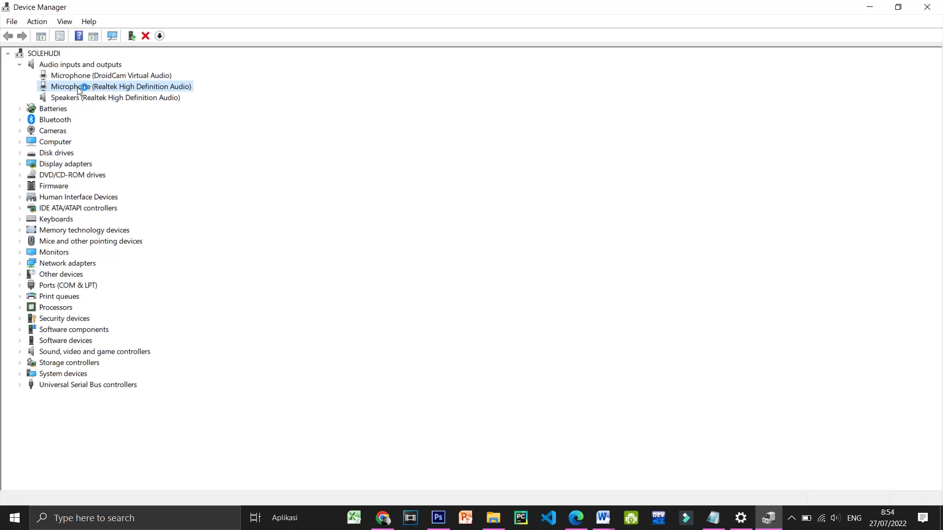
right_click(78, 89)
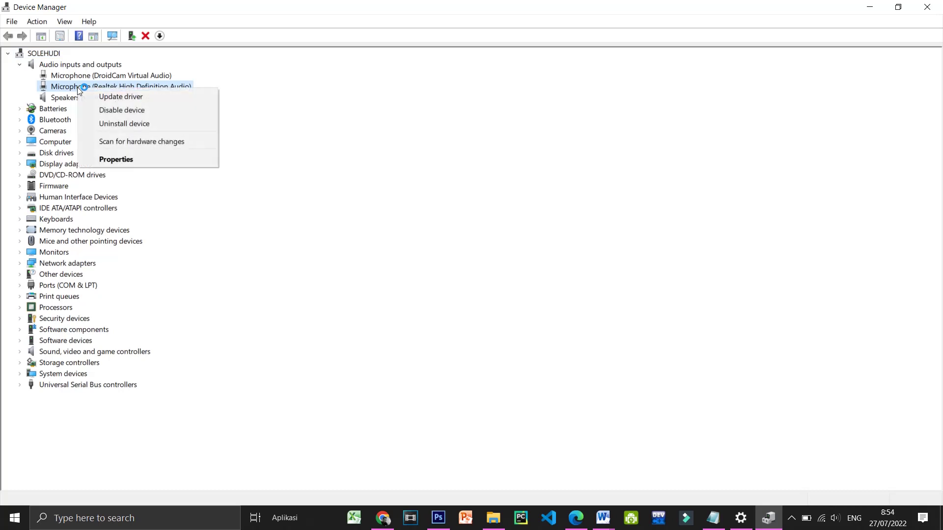
click(131, 99)
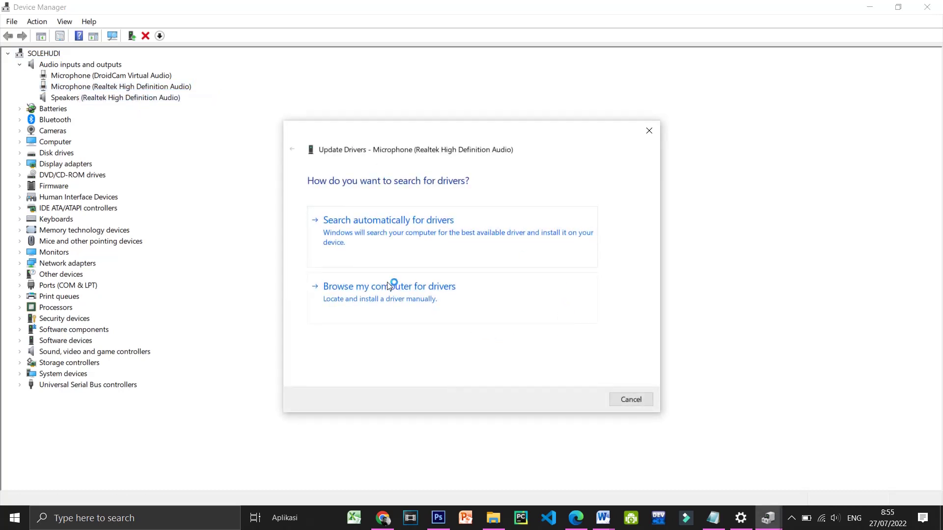
click(387, 286)
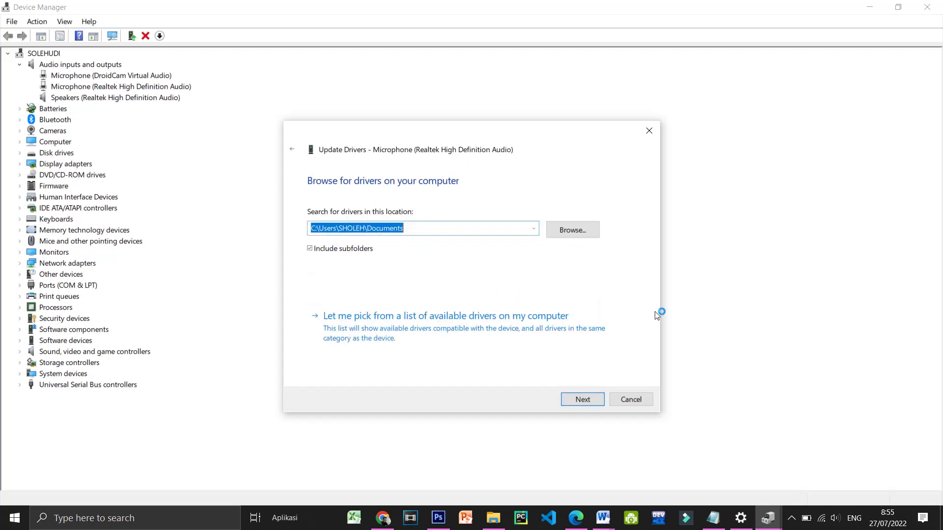
click(375, 328)
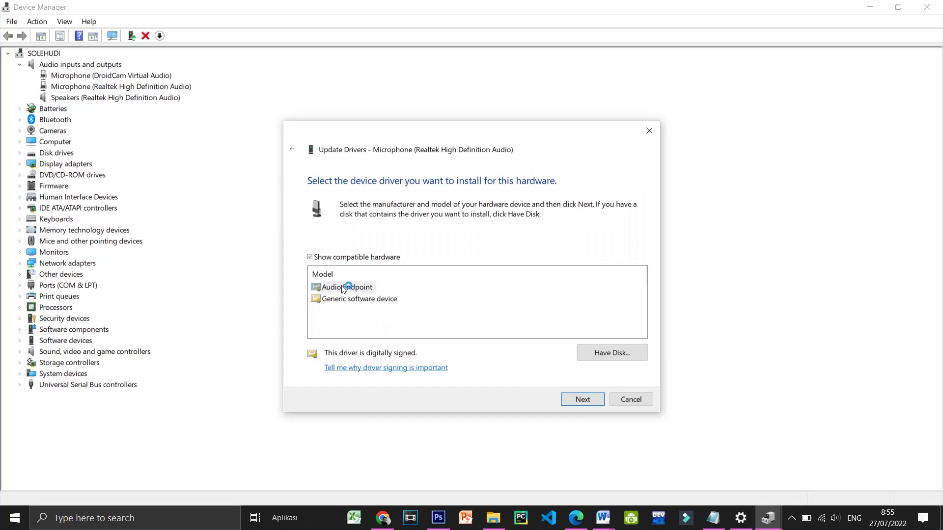
click(343, 288)
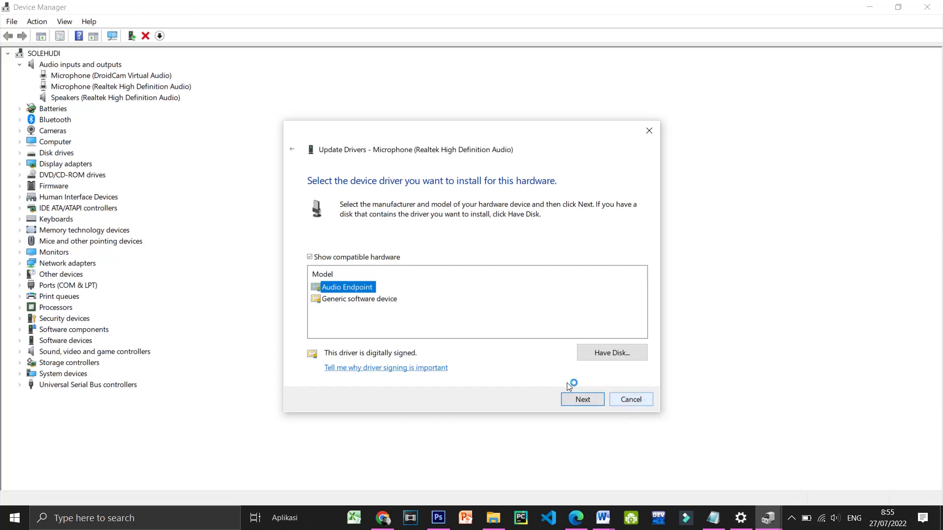
click(647, 400)
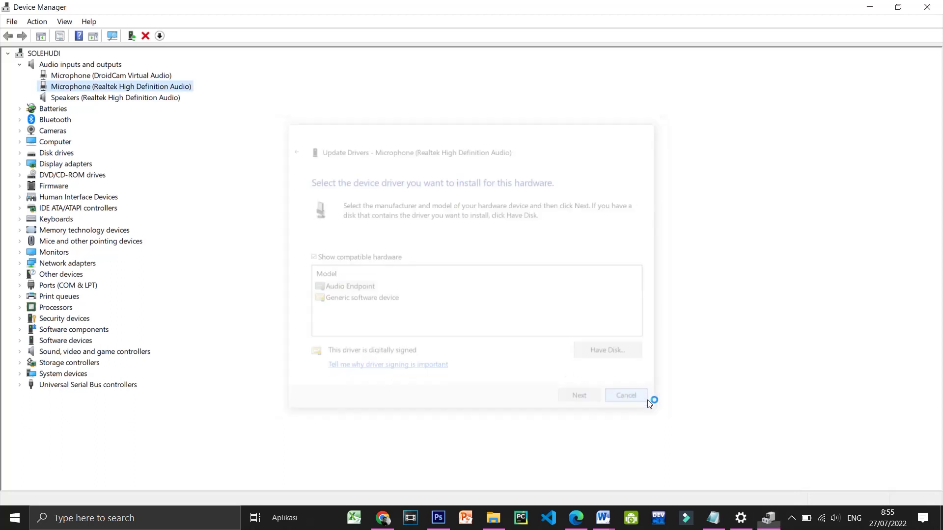
Run an automatic driver search for Microphone (Realtek High Definition Audio) and close the update wizard.
right_click(154, 84)
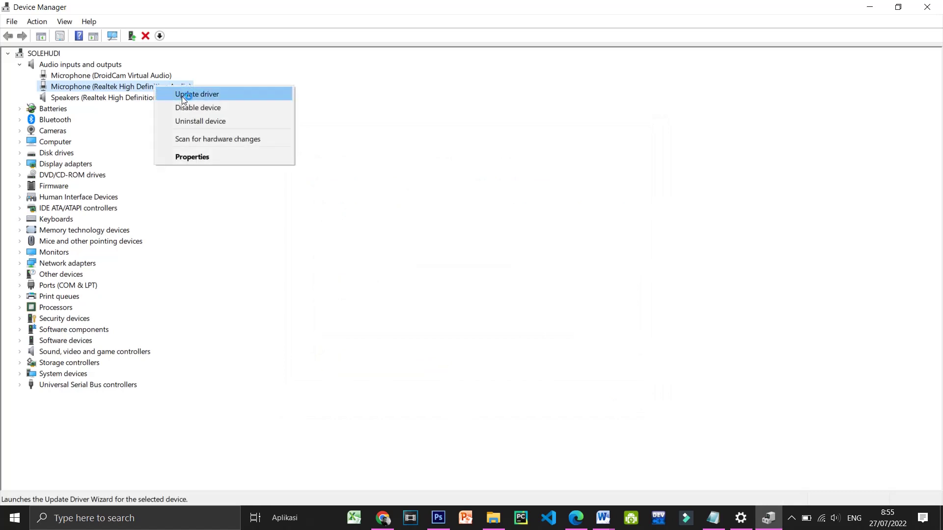
click(182, 96)
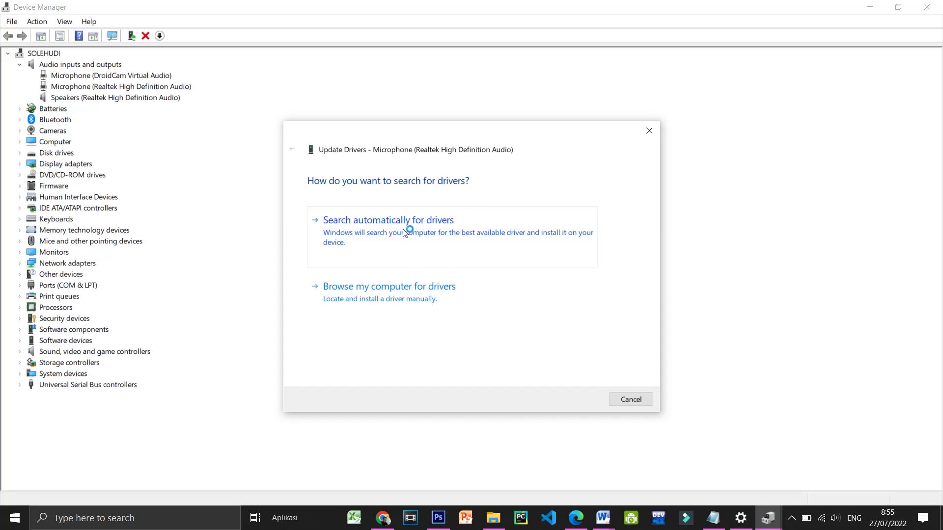
click(465, 230)
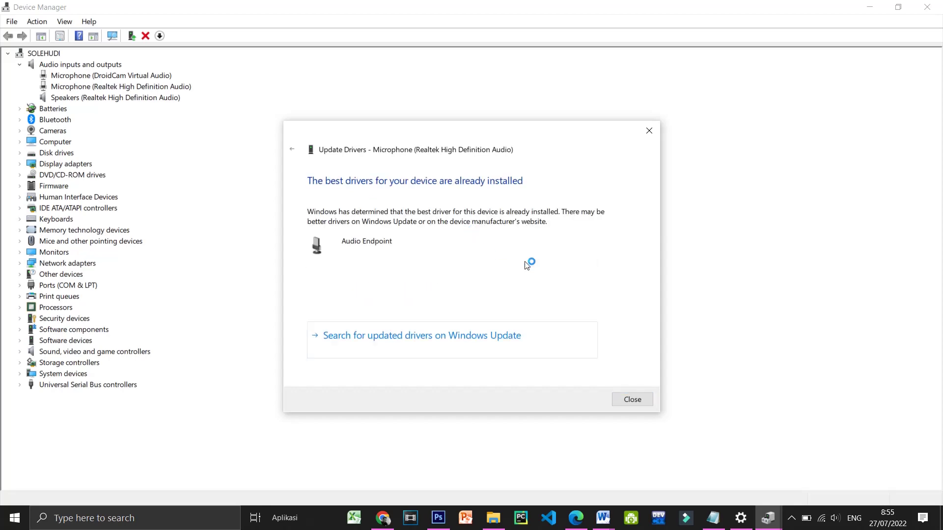
click(638, 398)
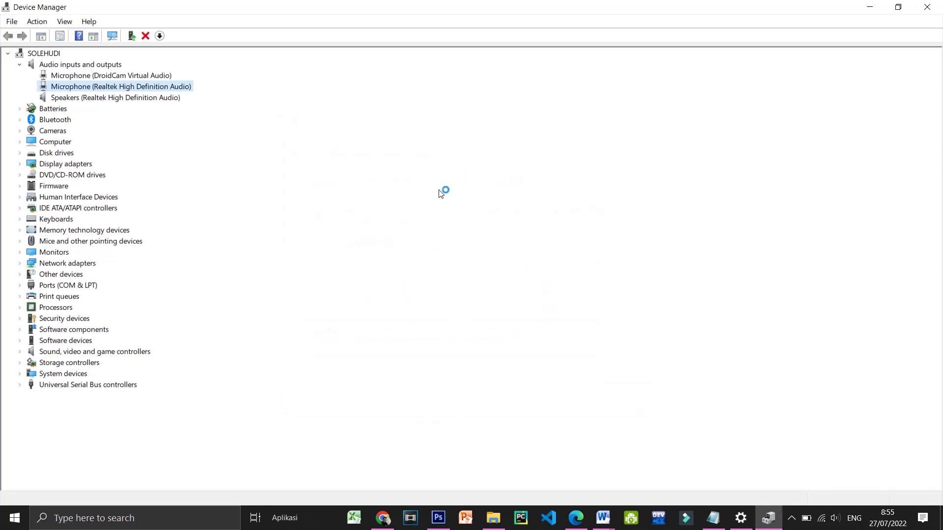
click(791, 518)
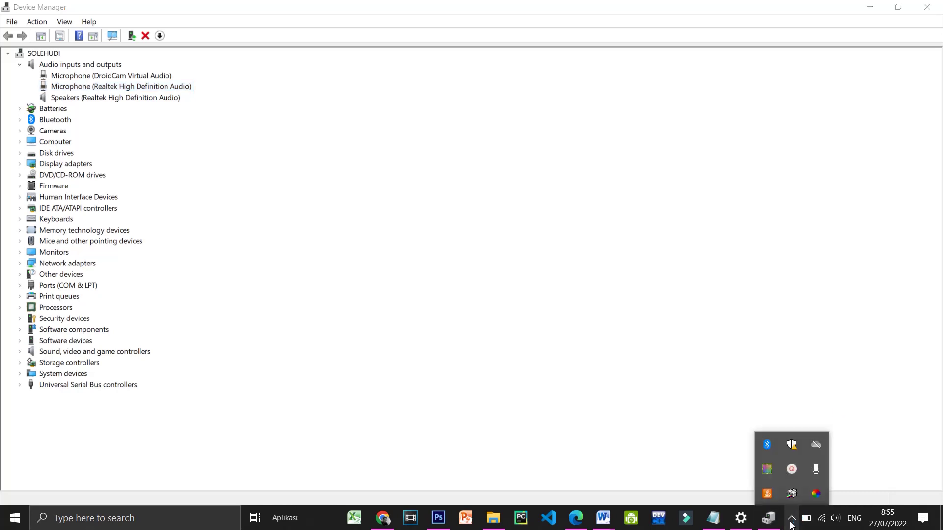
click(791, 469)
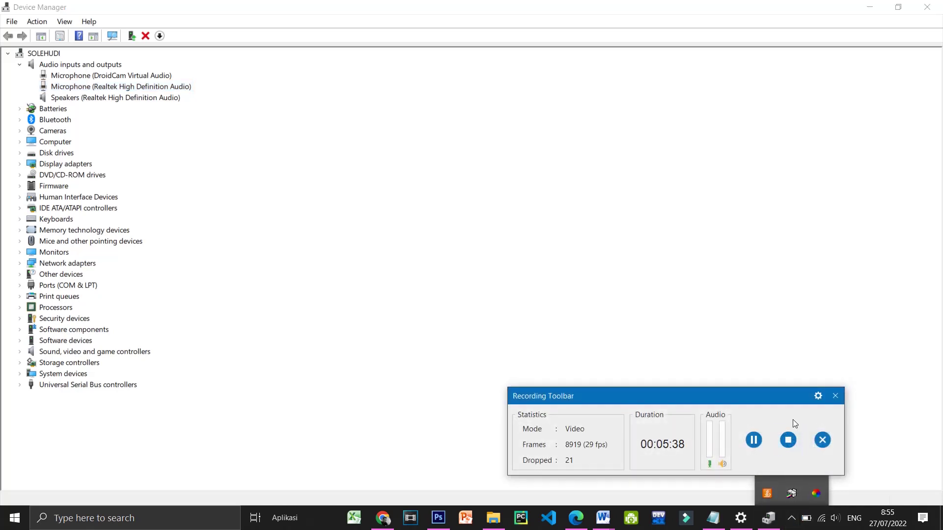
click(834, 396)
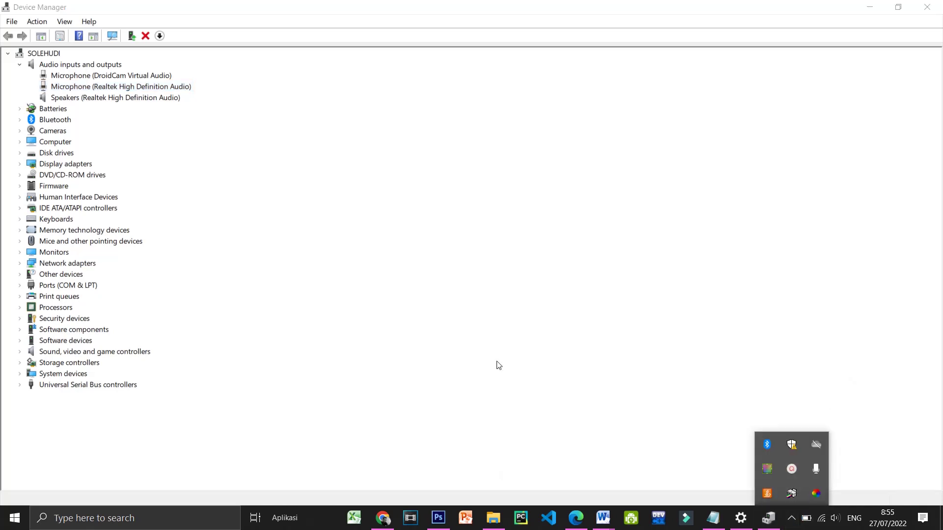
Minimize Device Manager and close the Settings window to return to the desktop.
click(869, 7)
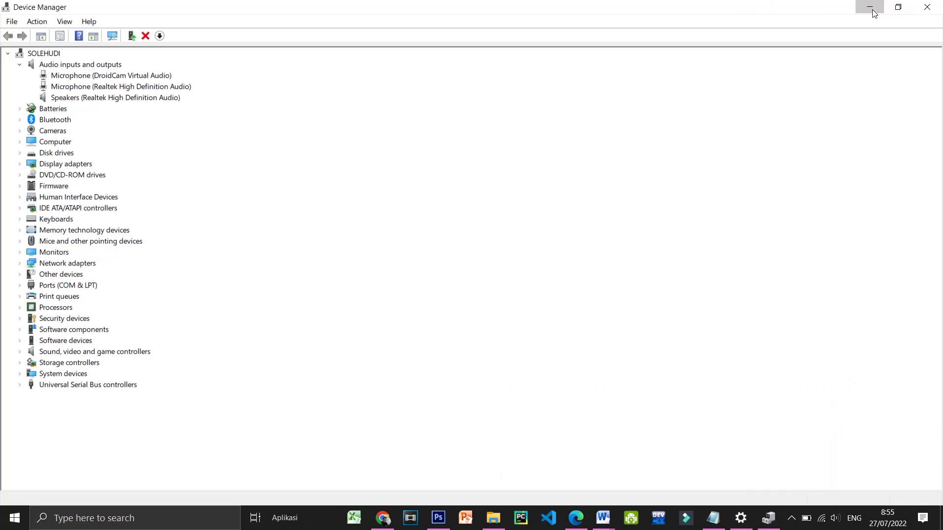
click(929, 10)
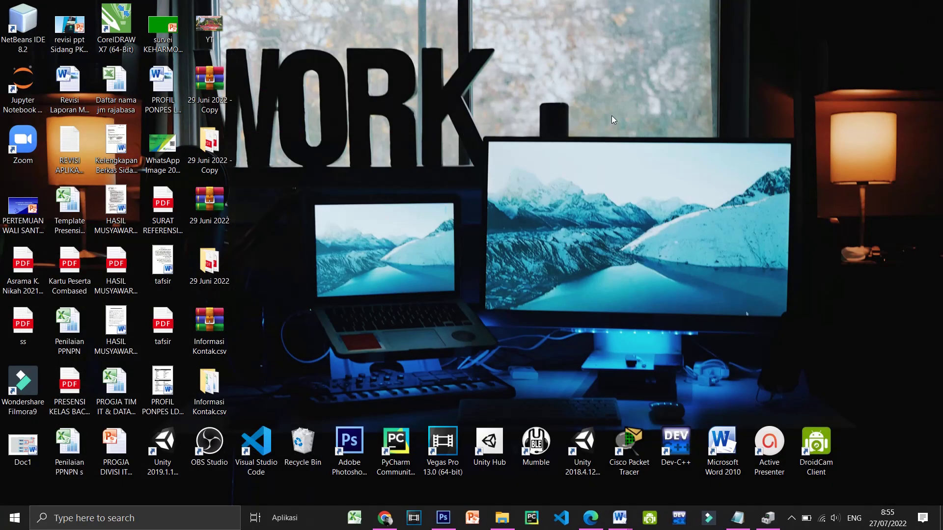
right_click(612, 116)
click(627, 155)
right_click(627, 155)
click(667, 191)
click(791, 518)
click(794, 470)
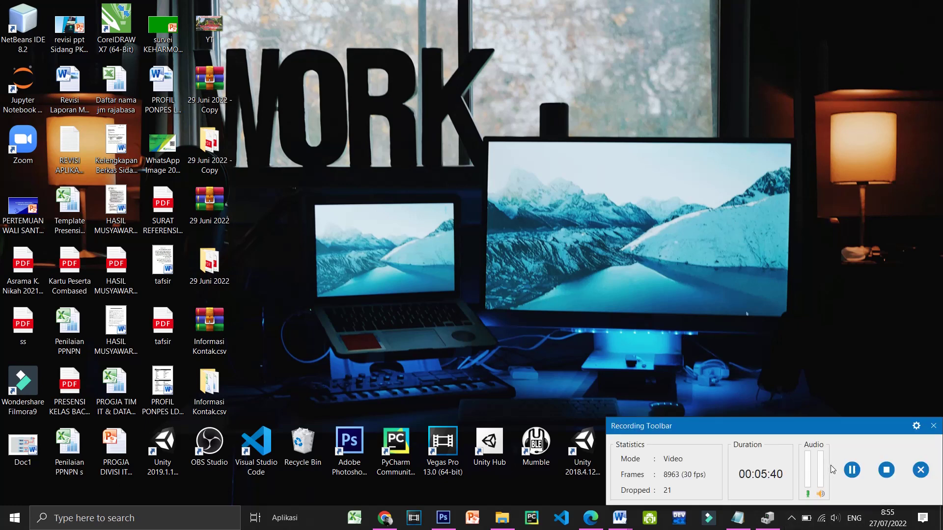